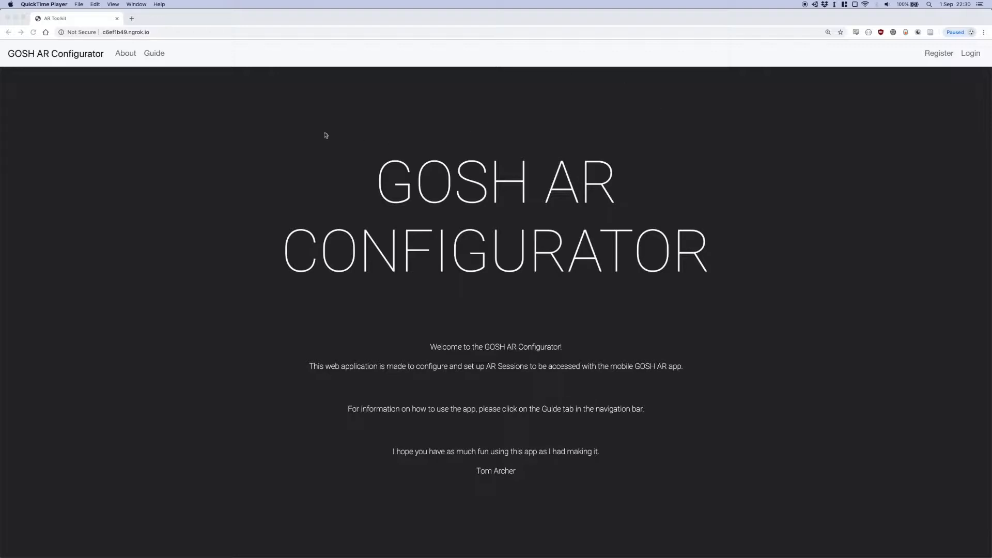
Look through the About page and the written guide of the GOSH AR Configurator
left_click(124, 57)
left_click(124, 56)
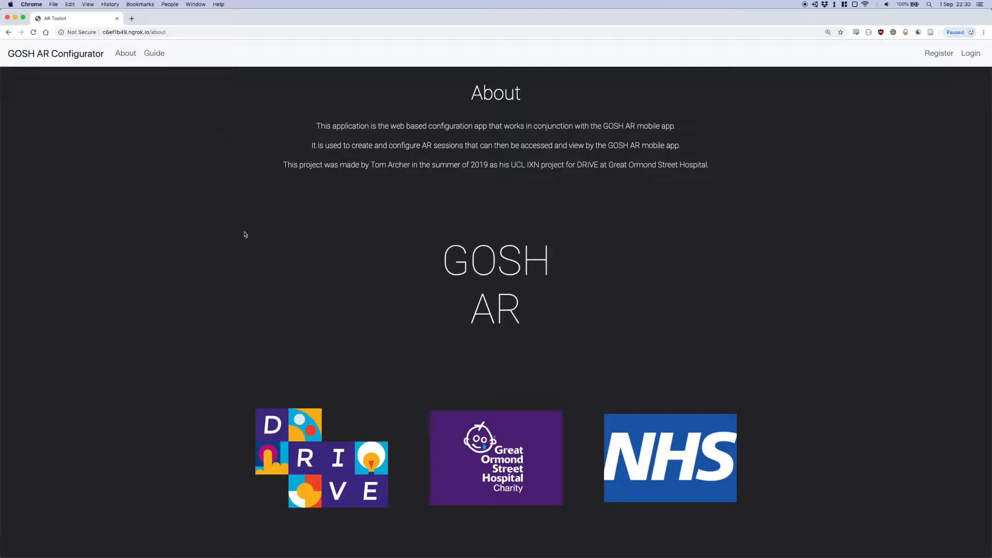
left_click(155, 53)
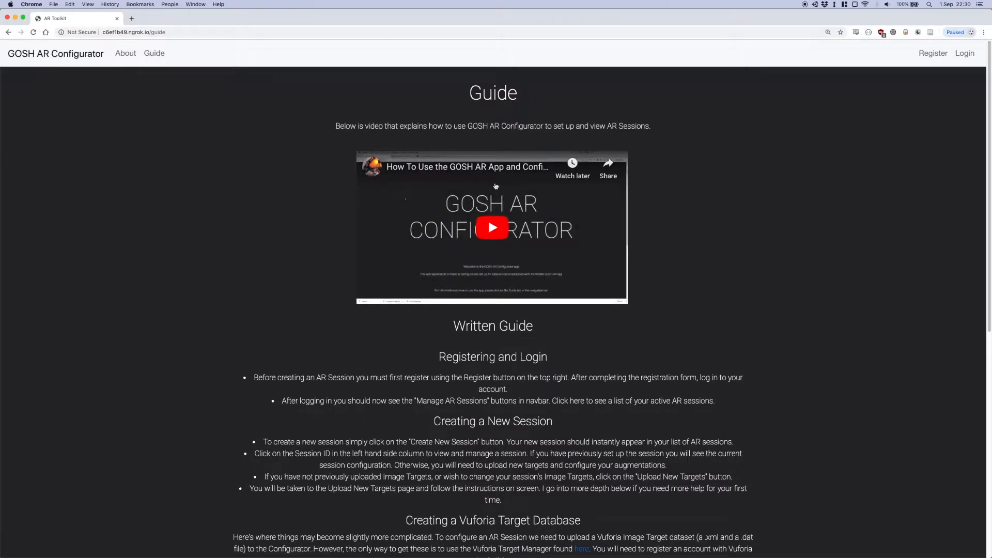
scroll(480, 230, "down", 10)
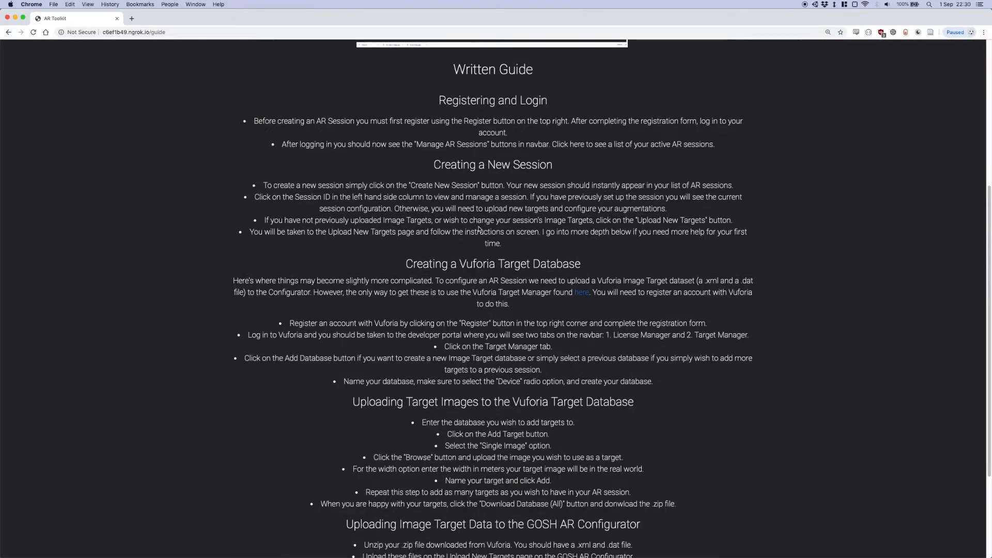
scroll(476, 227, "up", 10)
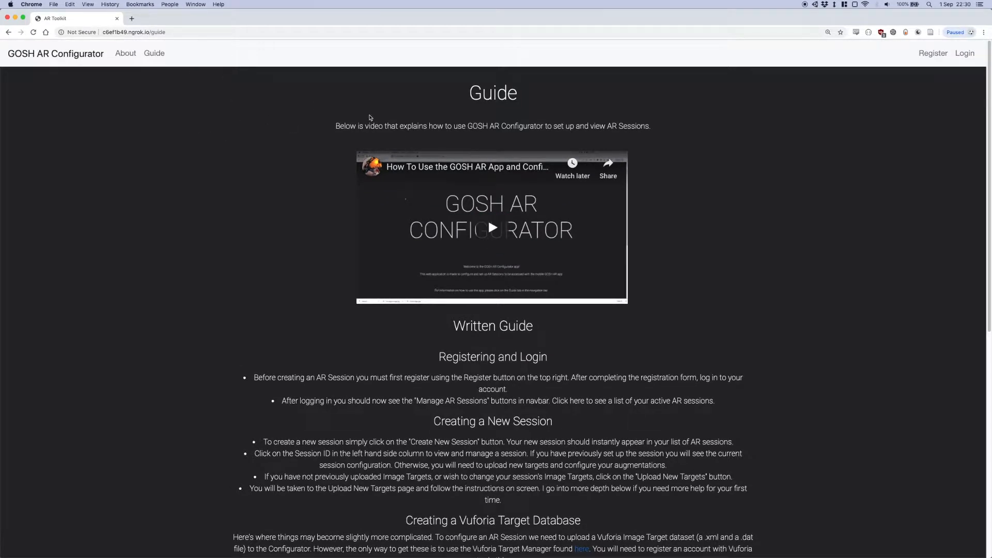
Open the registration form and fill in the account e-mail, first name and last name
left_click(932, 54)
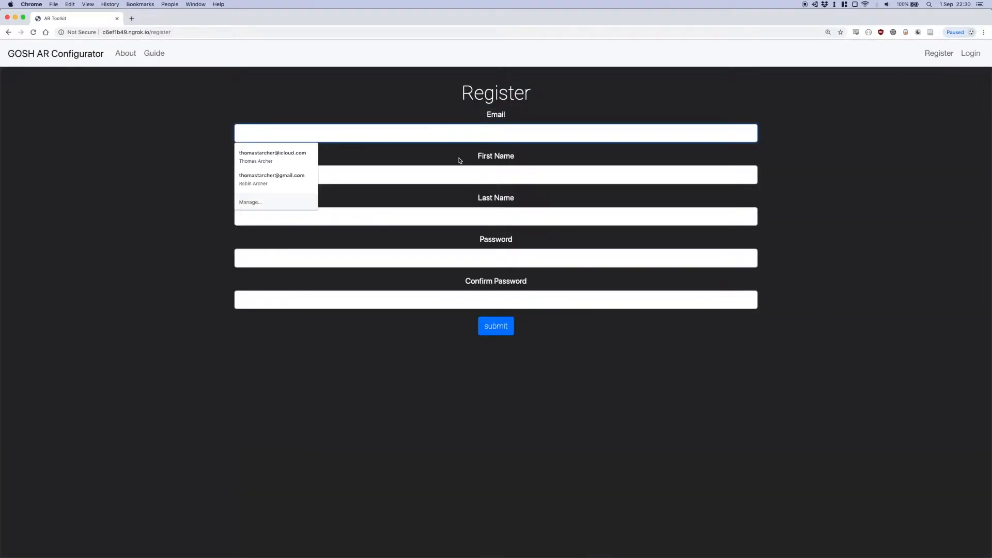
type("t")
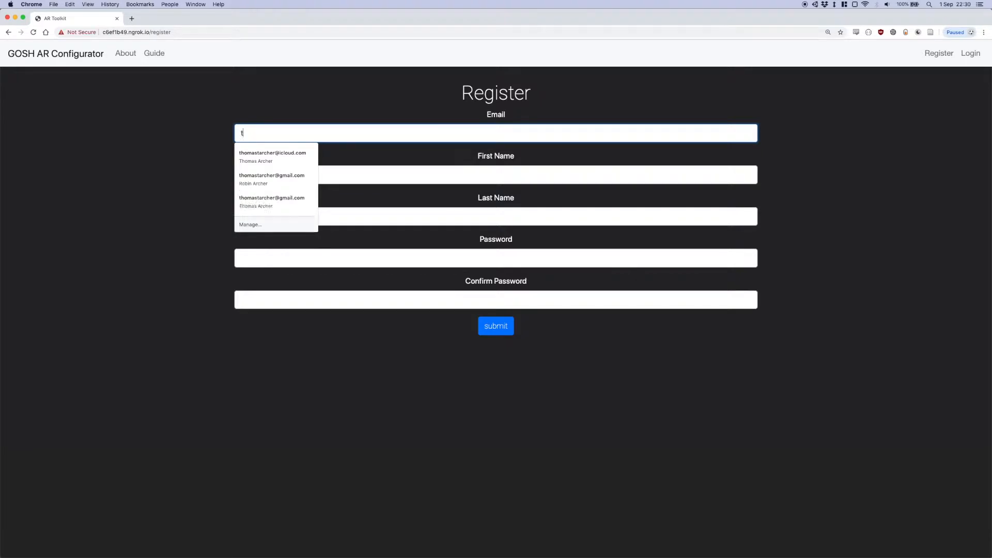
type("om@t.com")
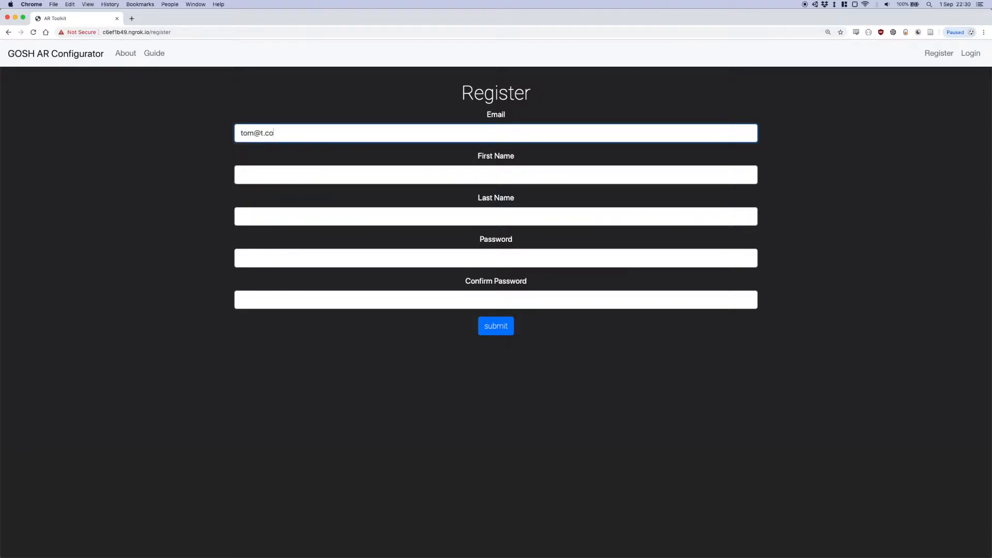
key("BackSpace")
key("BackSpace")
key("BackSpace")
key("BackSpace")
key("BackSpace")
type("tom.tom")
key("Tab")
key("Tab")
Enter the account password and its confirmation, change the password so they differ, and try to submit the registration
key("Tab")
key("Tab")
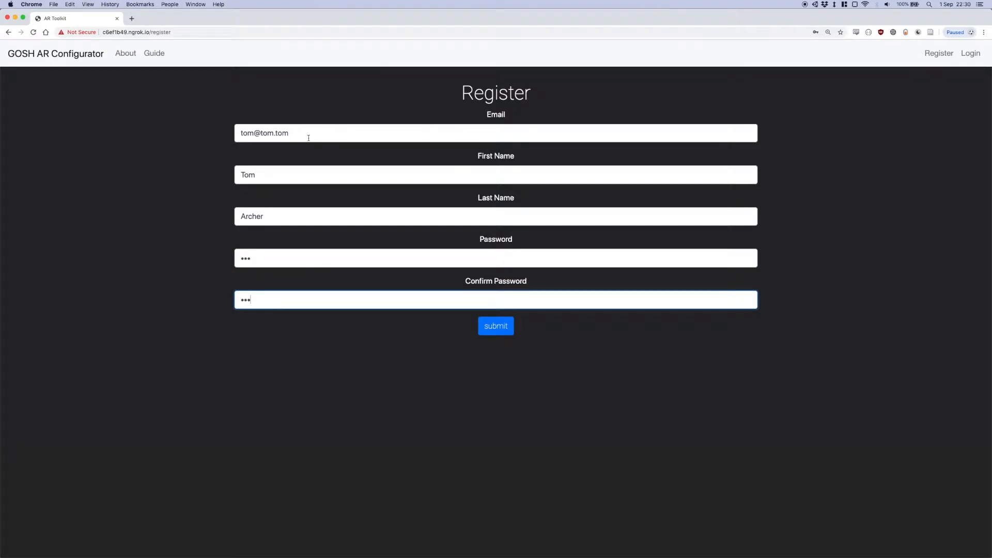
left_click_drag(263, 257, 214, 254)
type("•••••••")
left_click(483, 326)
Enter matching values for the password and its confirmation and submit the registration
key("Tab")
left_click(506, 345)
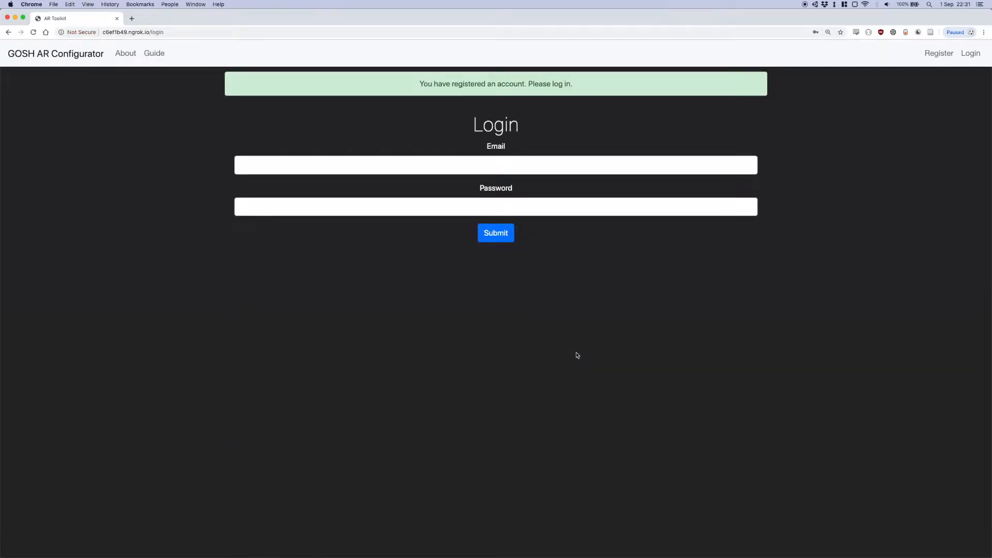
Fill in the account e-mail on the login form and try to log in with an incorrect password
left_click(542, 167)
type("tom@tom.tom")
key("Tab")
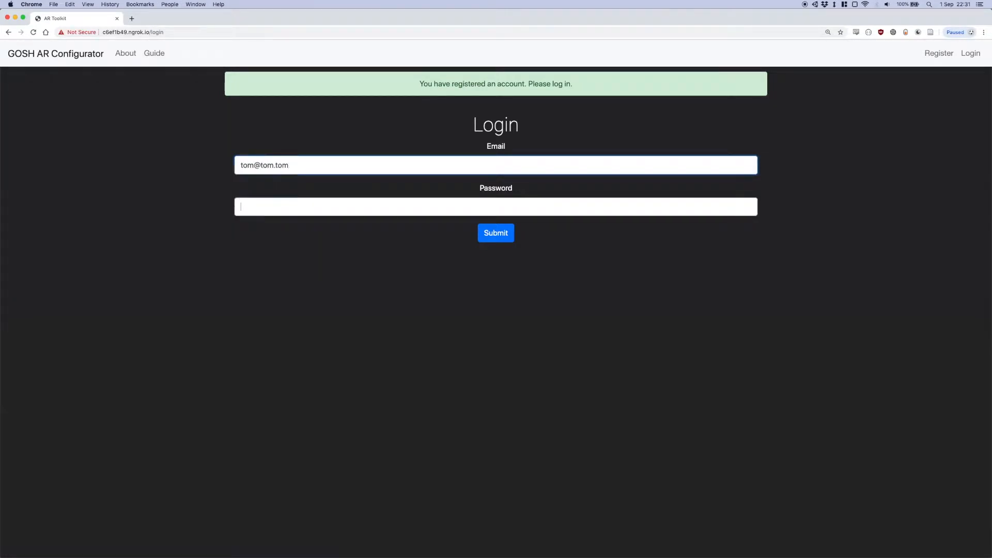
type("t")
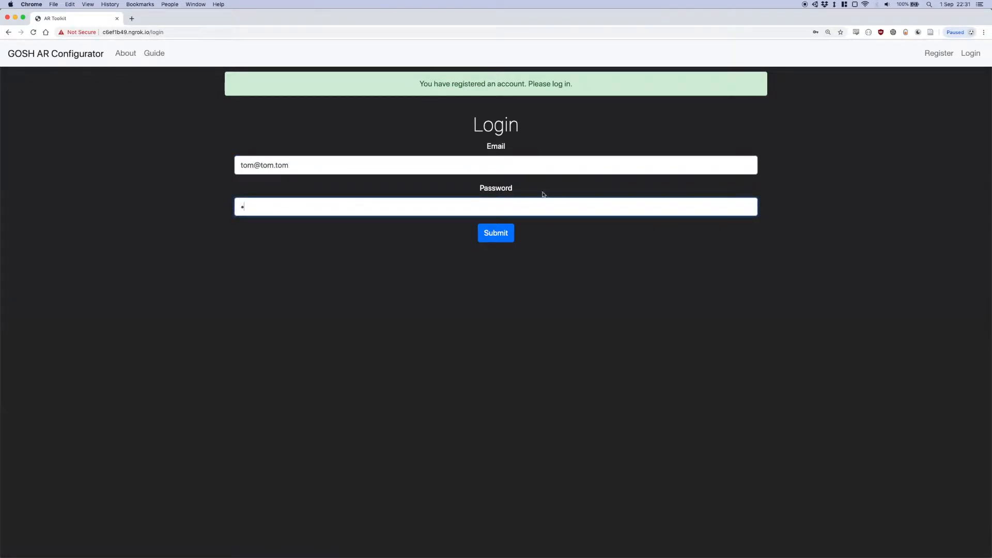
left_click(505, 239)
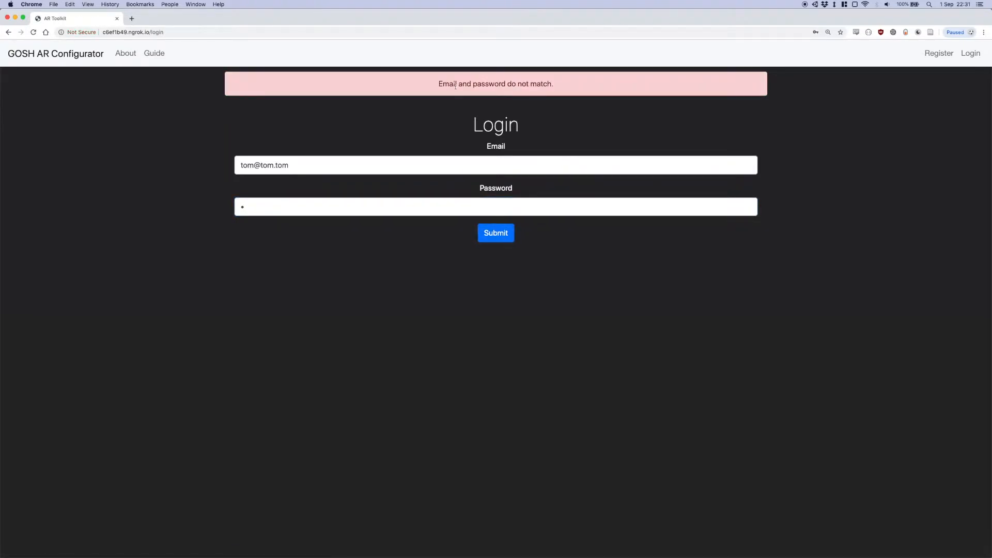
Enter the correct account password, log in and decline the browser's offer to save the password
left_click(288, 205)
left_click(512, 240)
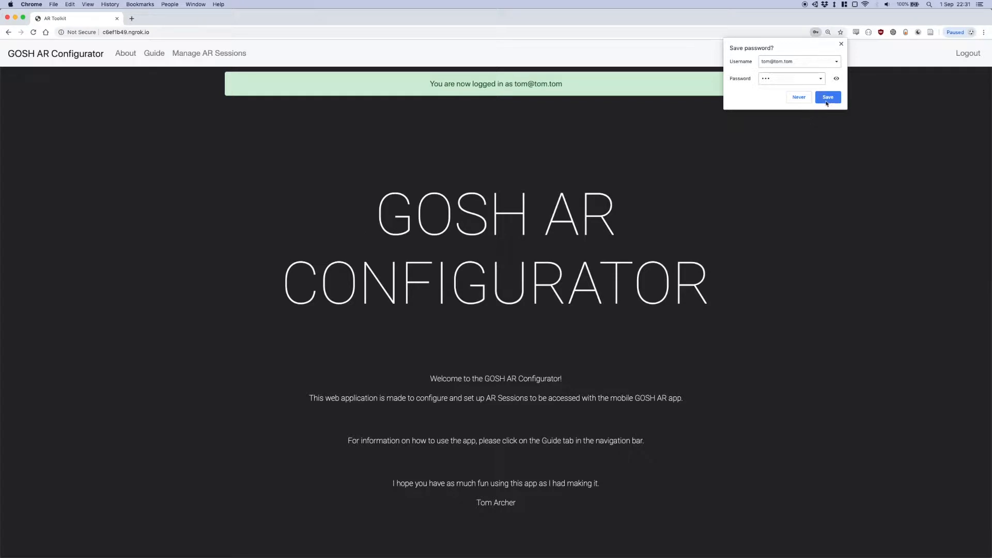
left_click(806, 100)
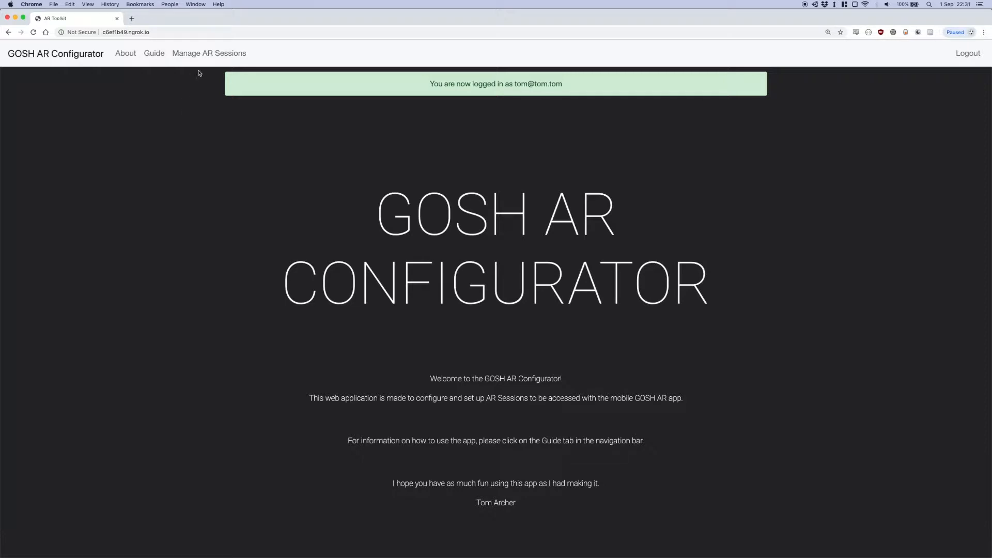
Create a new AR session and open it in the AR Session Manager
left_click(191, 56)
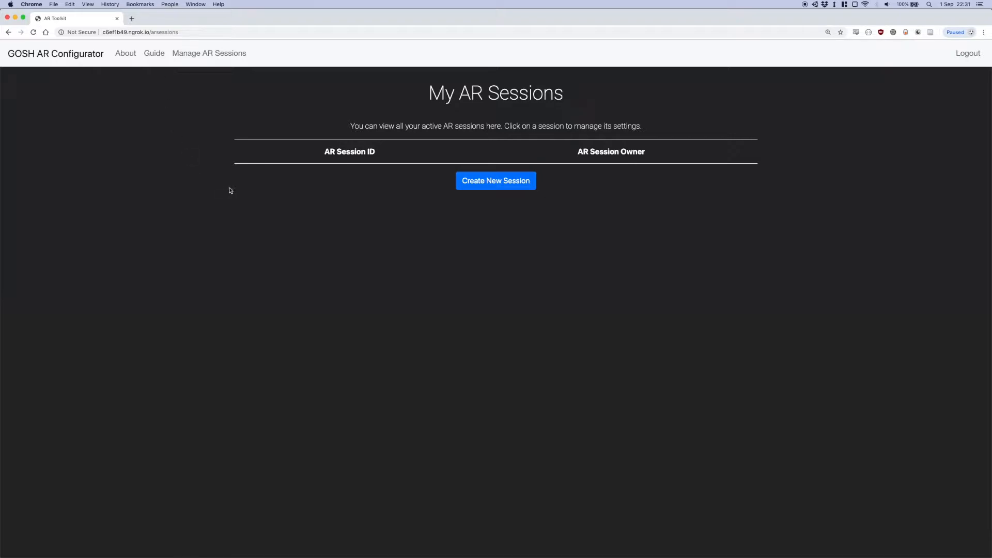
left_click(508, 186)
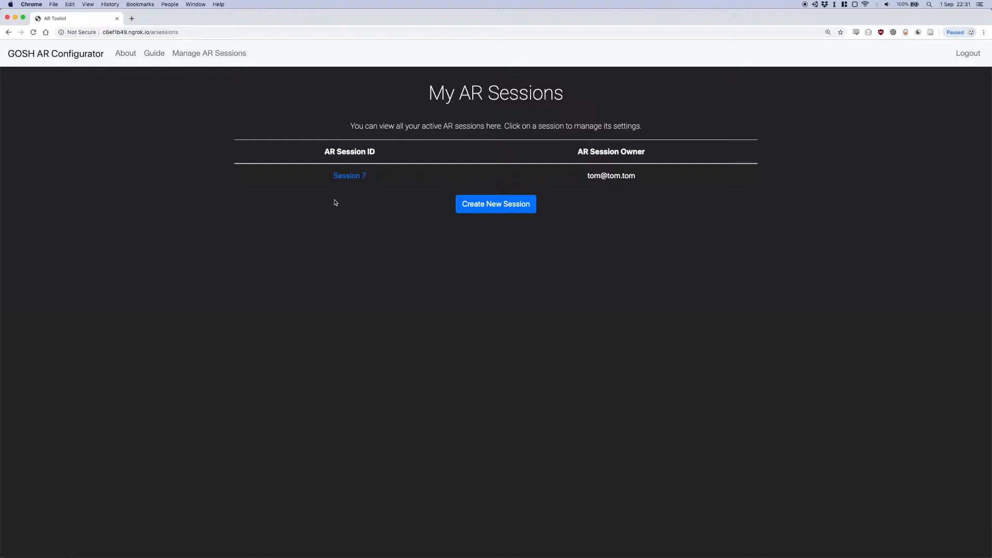
left_click(351, 178)
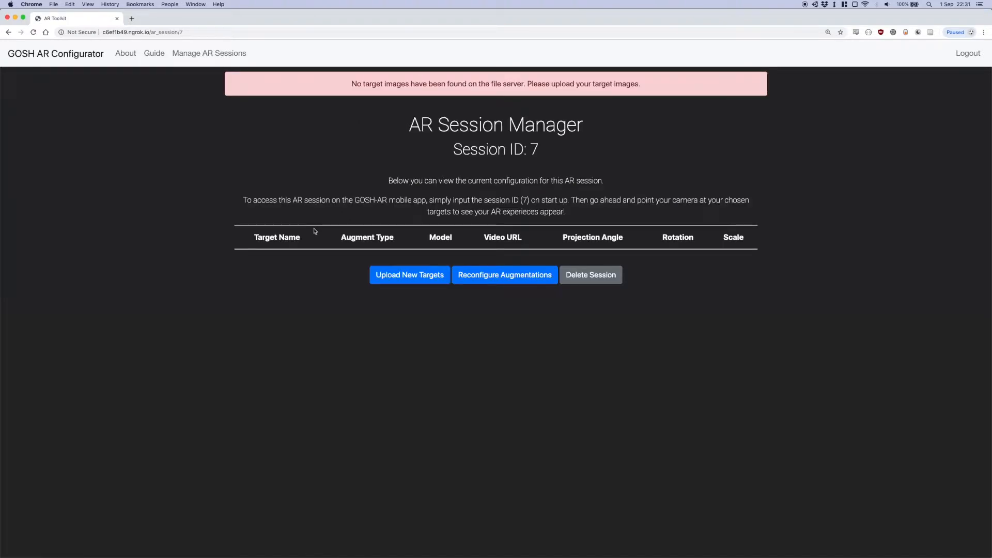
Open the page for uploading the session's new image targets and follow its link to the Vuforia Target Manager
left_click_drag(352, 84, 524, 84)
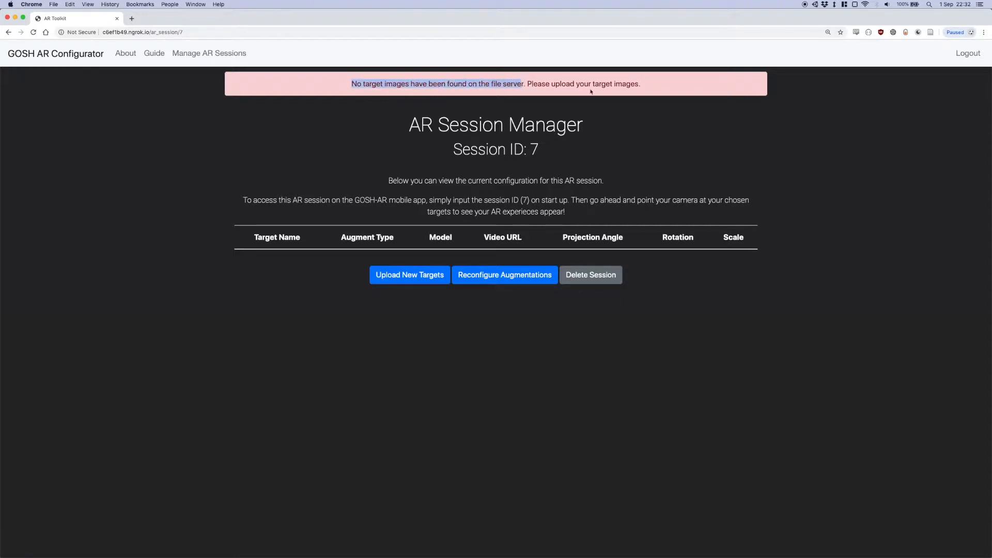
left_click(538, 103)
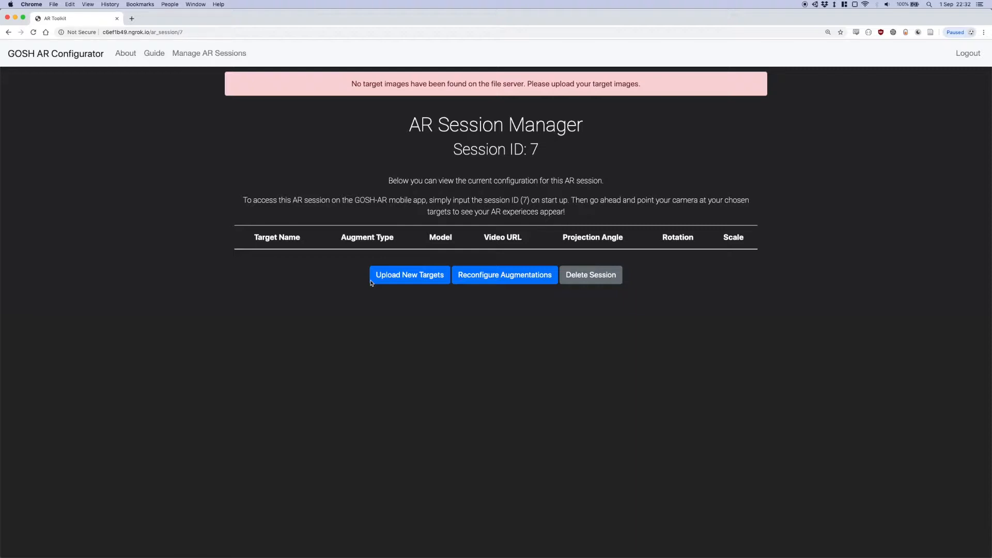
left_click(408, 276)
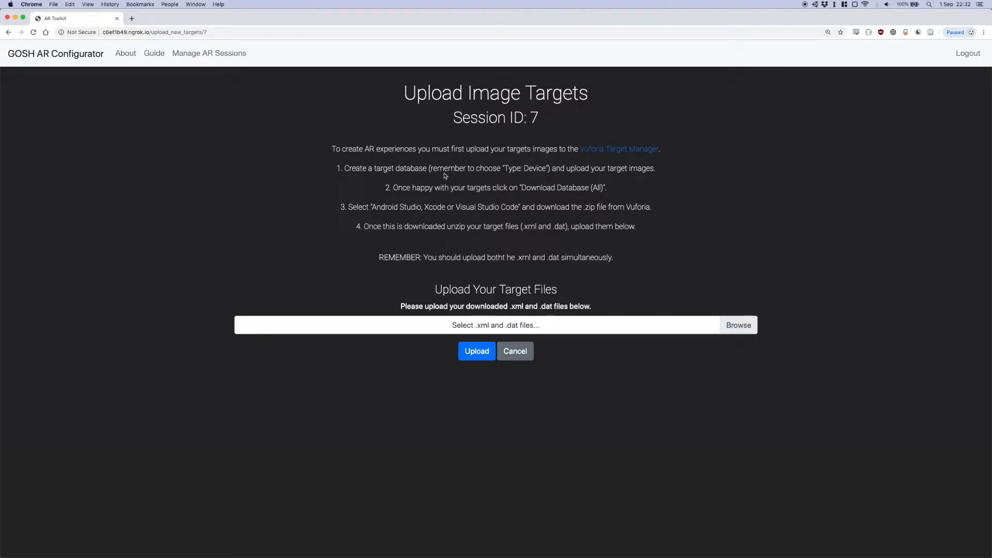
left_click(595, 151, "super")
left_click(178, 19)
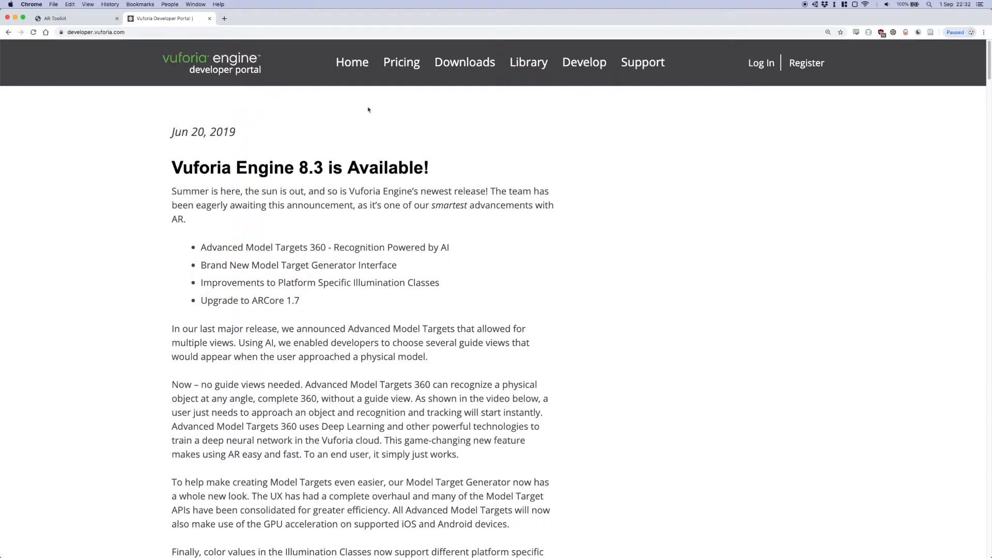
left_click(807, 62)
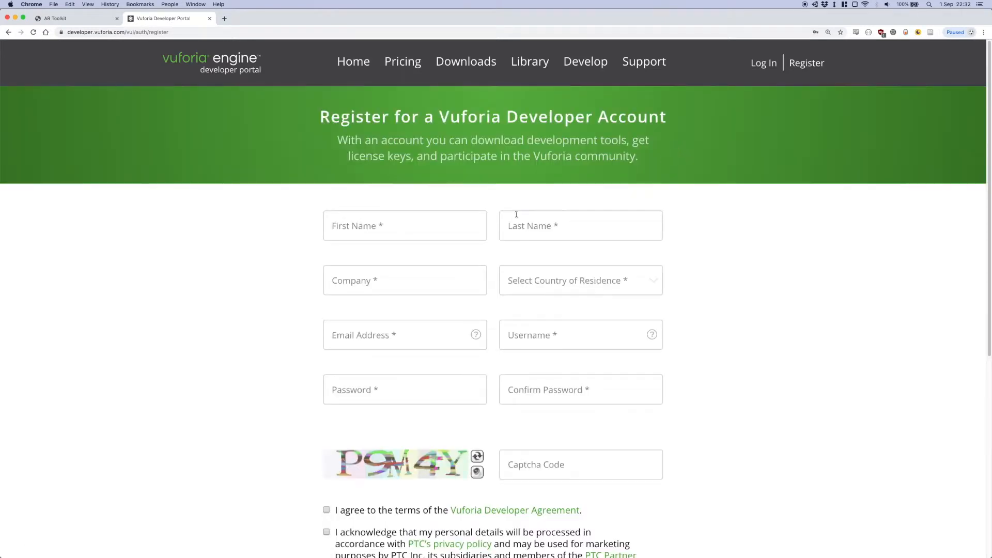
left_click(420, 227)
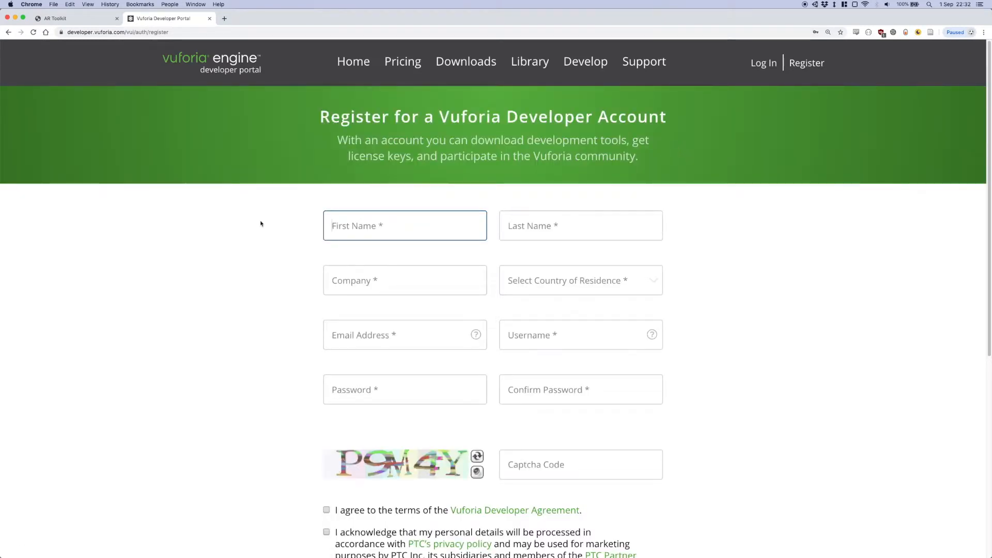
key("Tab")
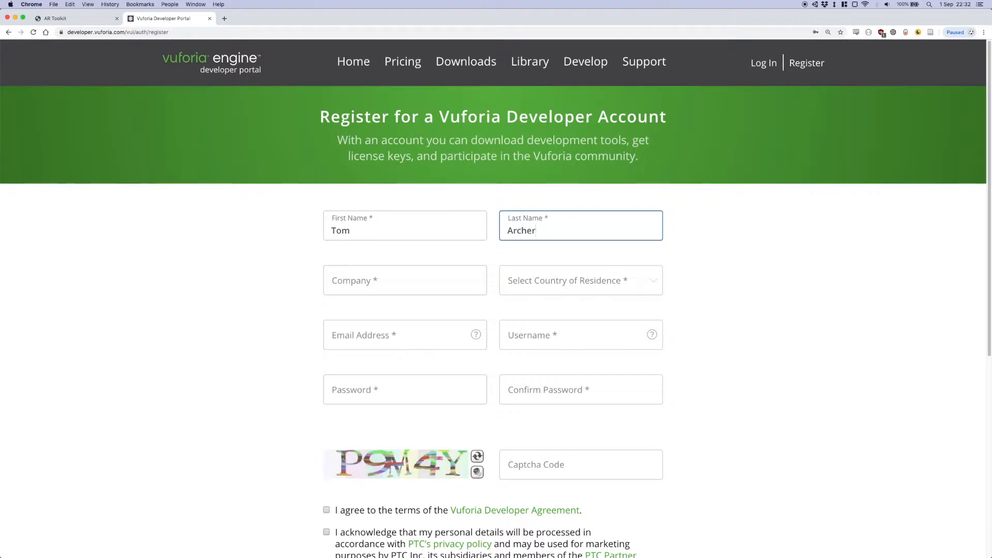
key("Tab")
type("GO")
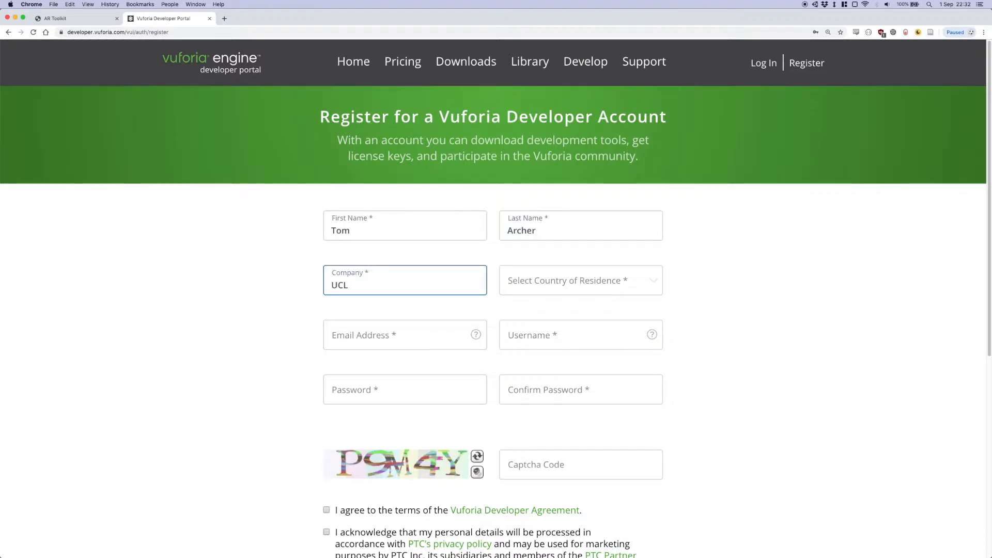
type("SH")
key("BackSpace")
key("BackSpace")
key("BackSpace")
key("BackSpace")
left_click(293, 333)
scroll(292, 332, "down", 3)
scroll(417, 423, "up", 3)
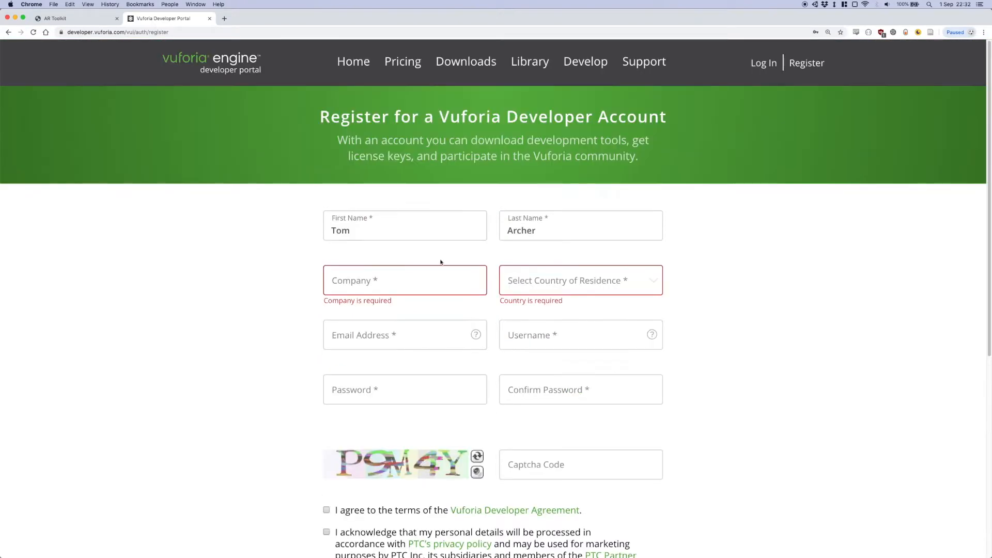
Log in to the Vuforia developer portal with the prefilled credentials and open the Target Manager
left_click(763, 63)
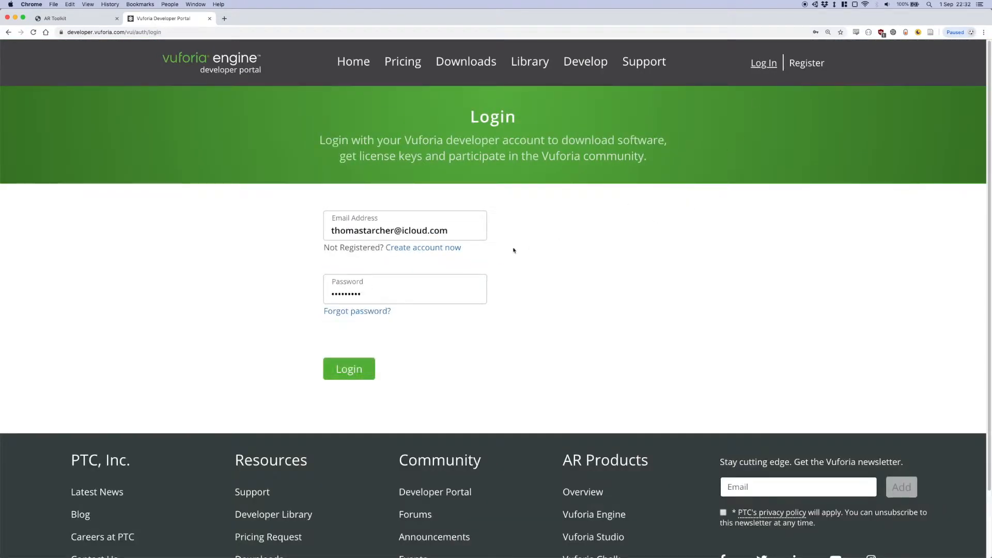
left_click(355, 368)
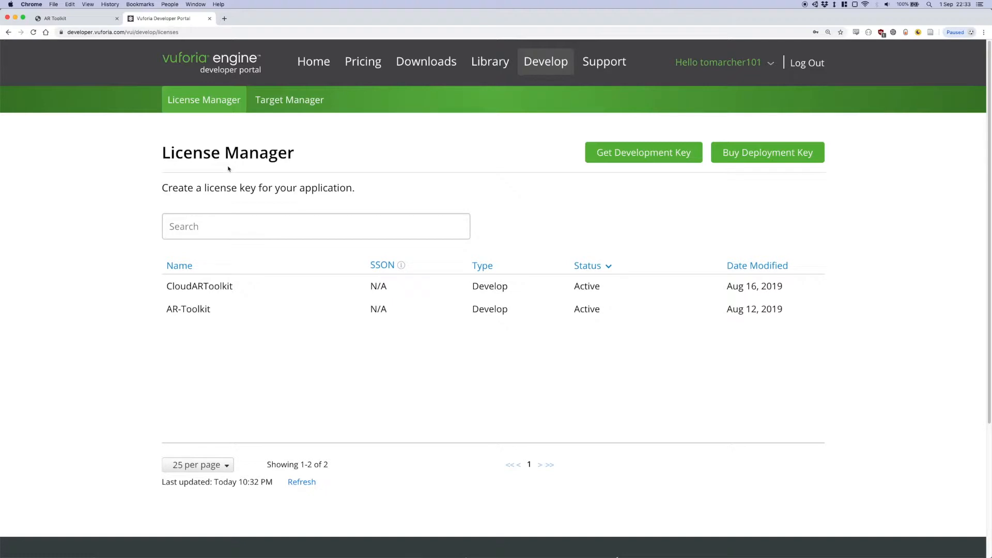
left_click(292, 100)
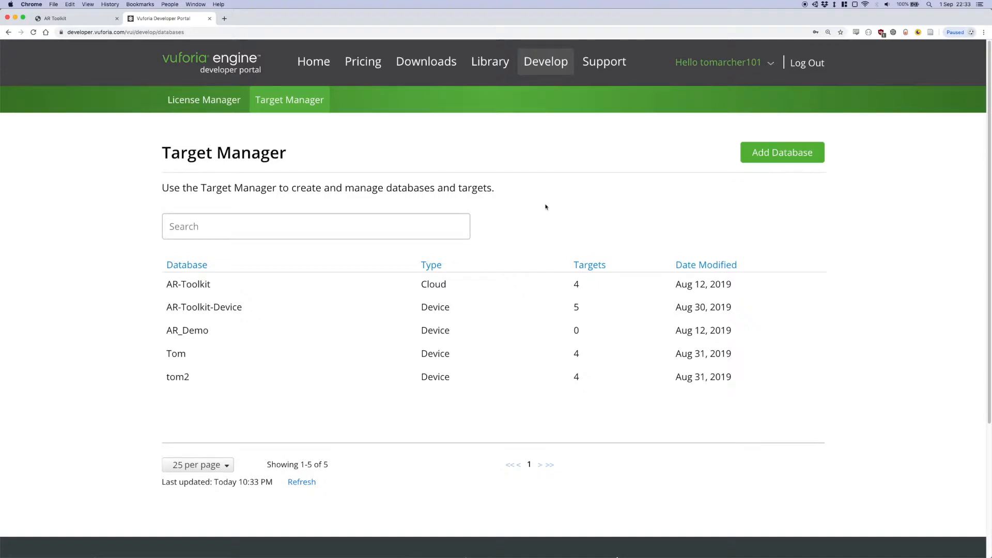
Add a target database named Demo with the type Device
left_click(747, 158)
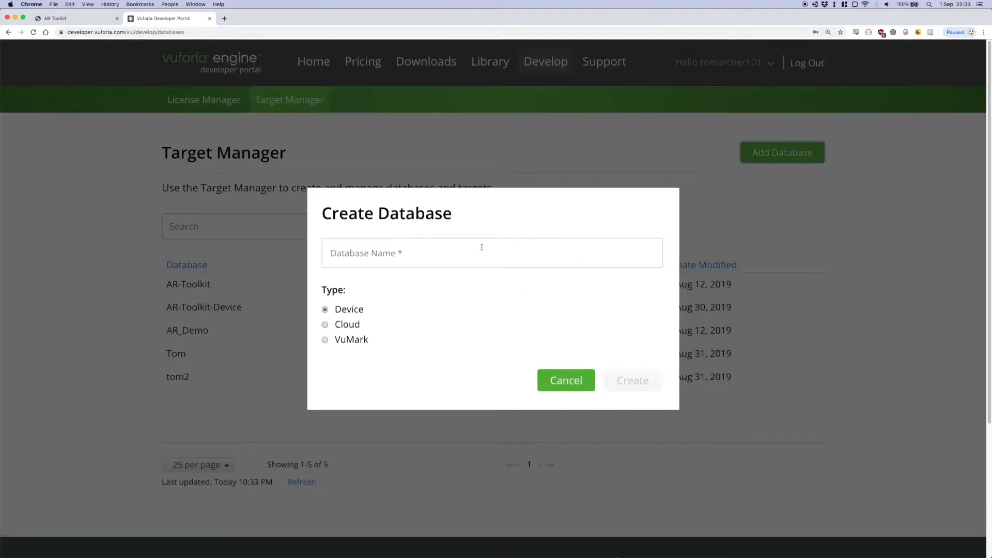
left_click(361, 251)
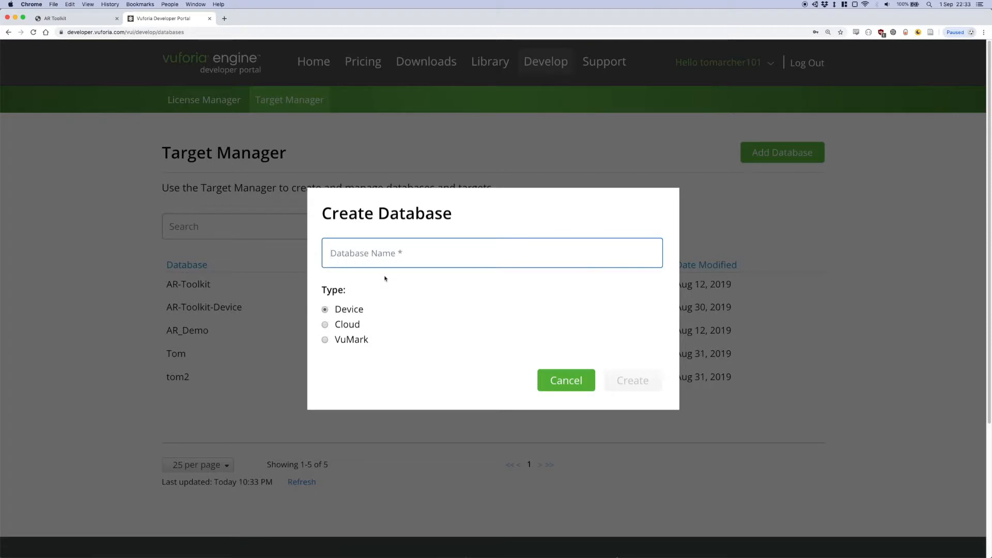
type("Demo")
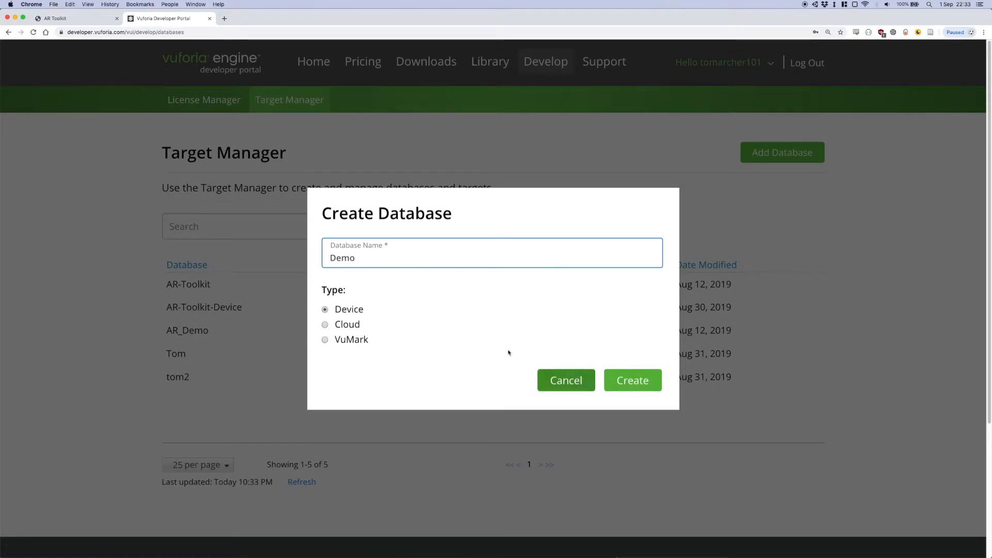
left_click(627, 391)
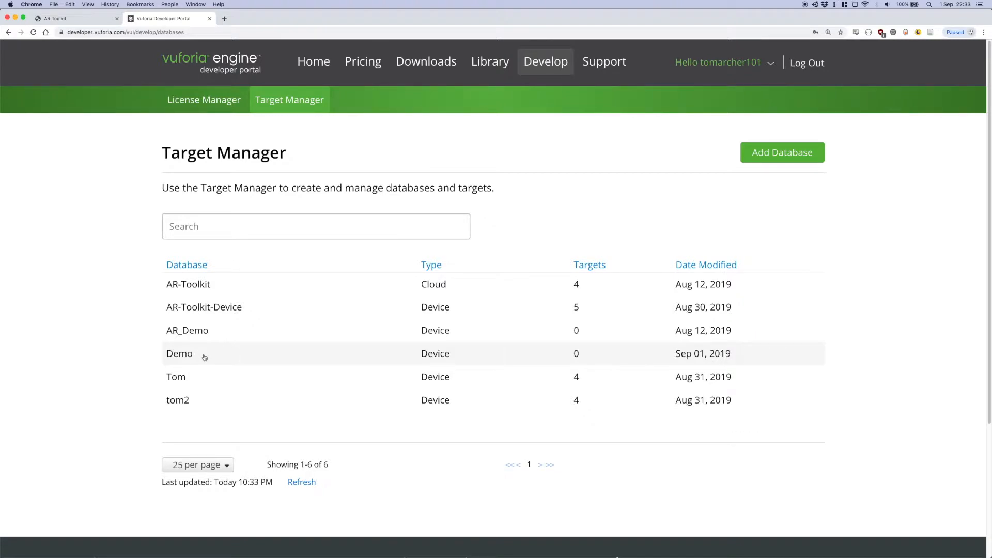
Start a new single-image target in the Demo database and choose Jfk2.jpg from the Desktop's targets folder as its file
left_click(204, 357)
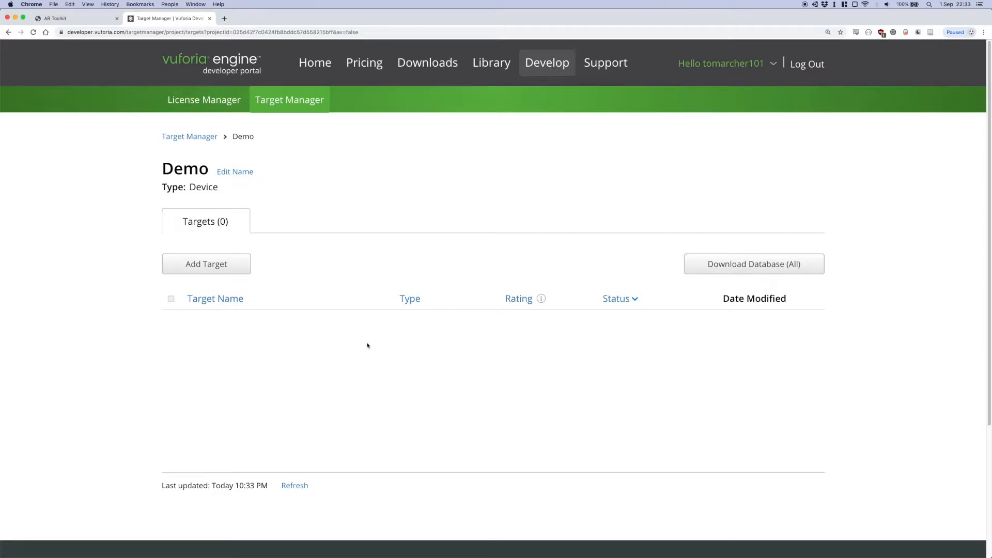
left_click(205, 267)
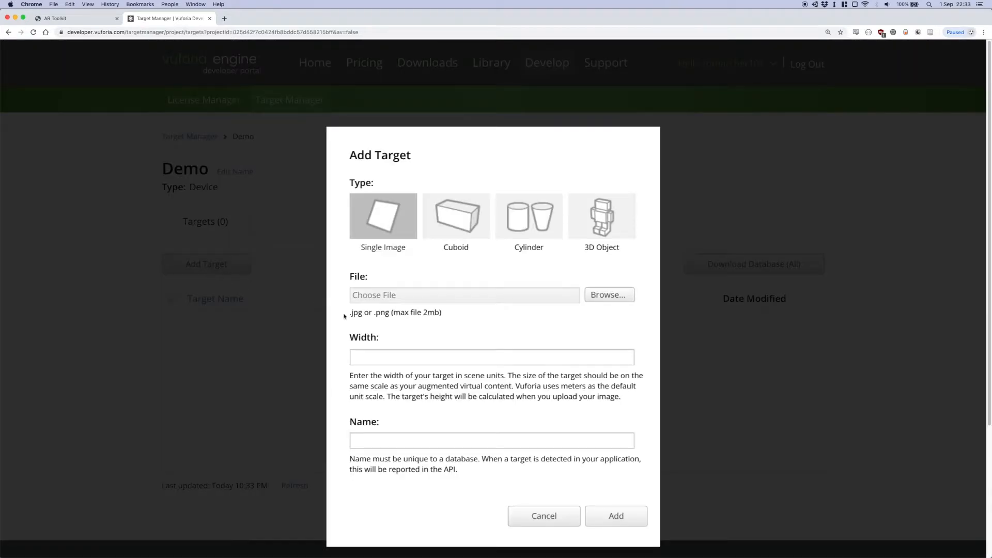
scroll(268, 324, "down", 3)
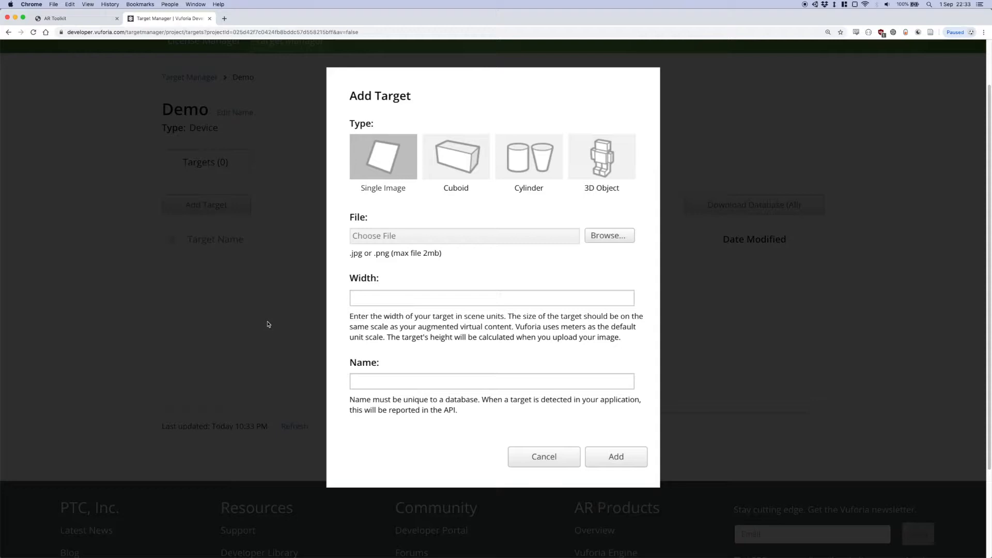
left_click(588, 241)
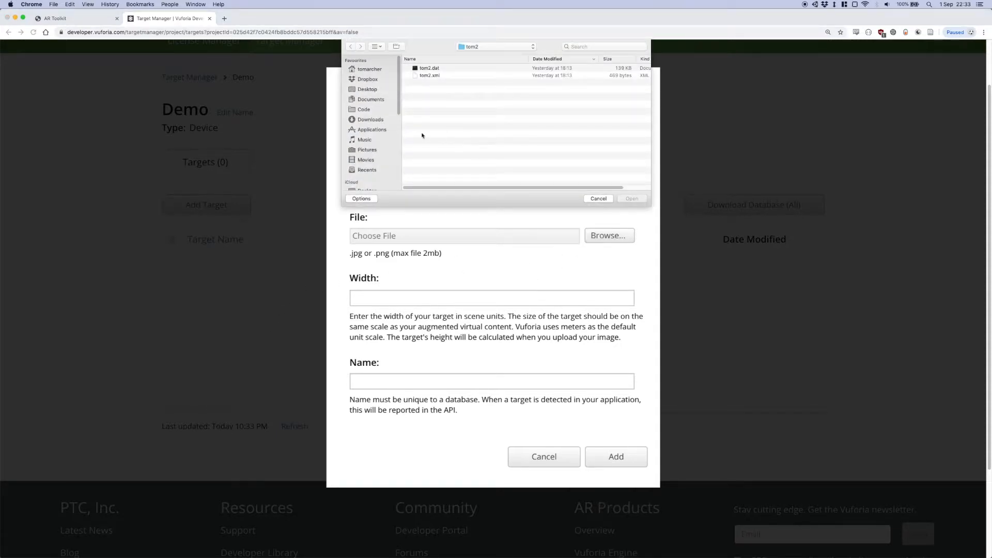
left_click(373, 88)
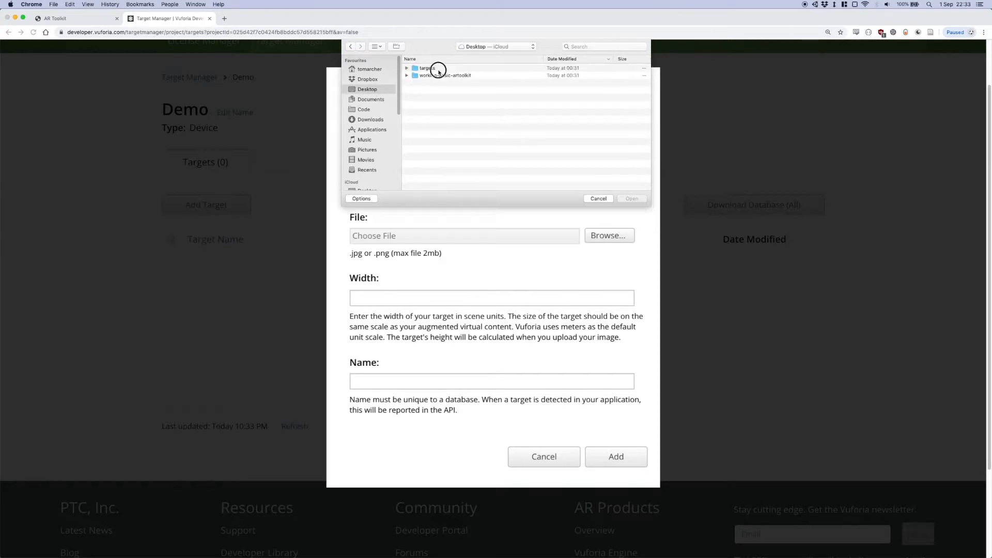
double_click(439, 71)
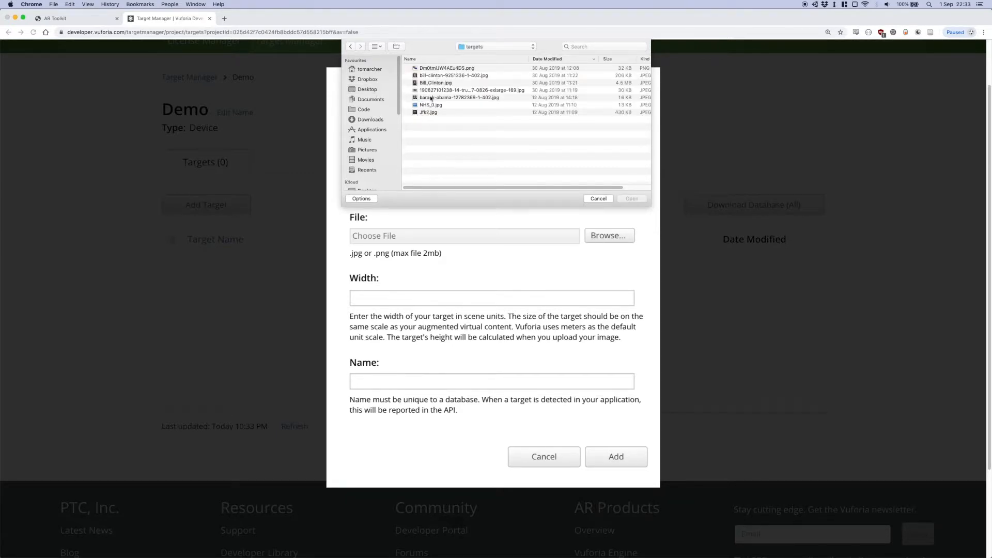
left_click(443, 113)
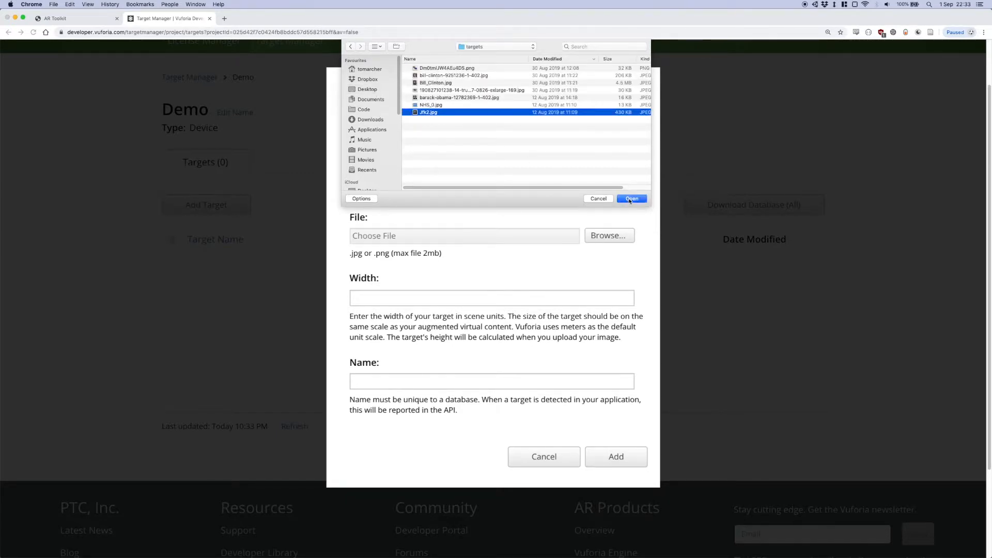
key("Return")
Set the target's width to .2, name it jfk and add it to the database
left_click(406, 296)
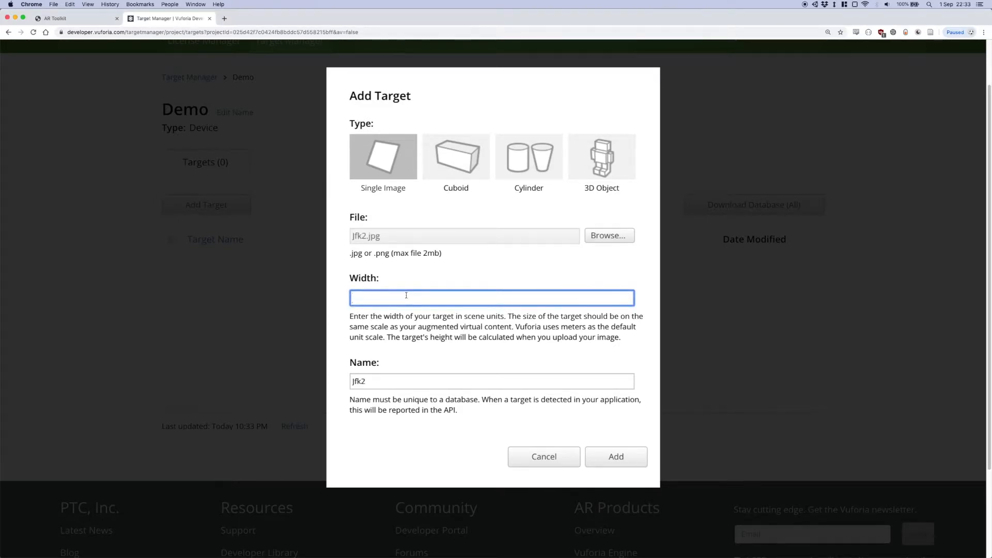
type(".1")
key("BackSpace")
type("2")
left_click(387, 384)
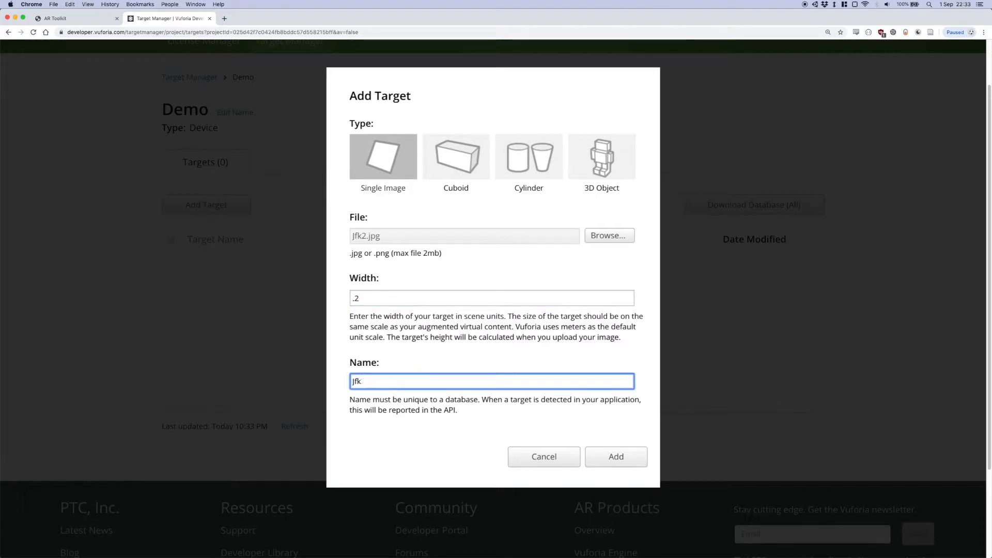
key("BackSpace")
key("BackSpace")
type("fk")
left_click(617, 457)
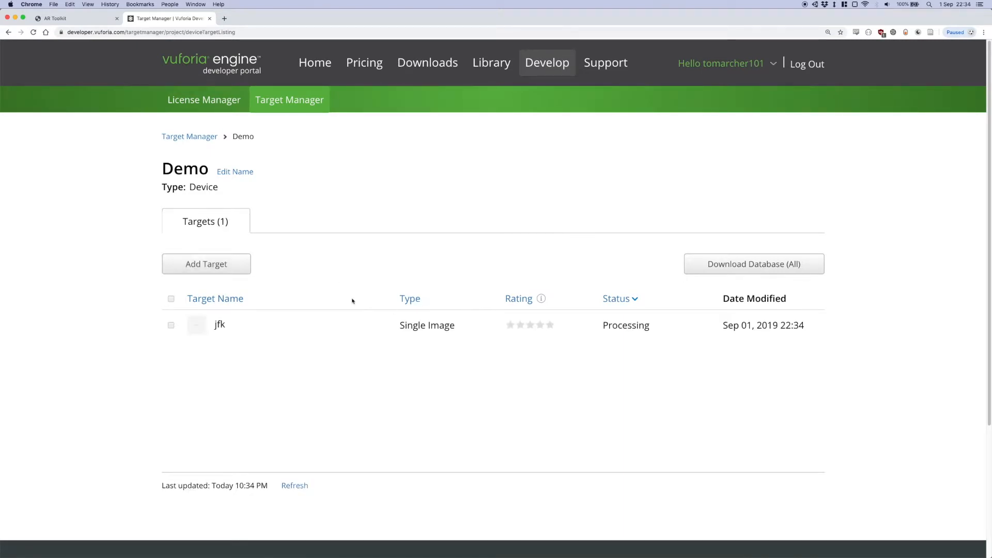
Start another single-image target and choose Bill_Clinton.jpg as its file
scroll(356, 302, "down", 1)
left_click(226, 256)
left_click(439, 279)
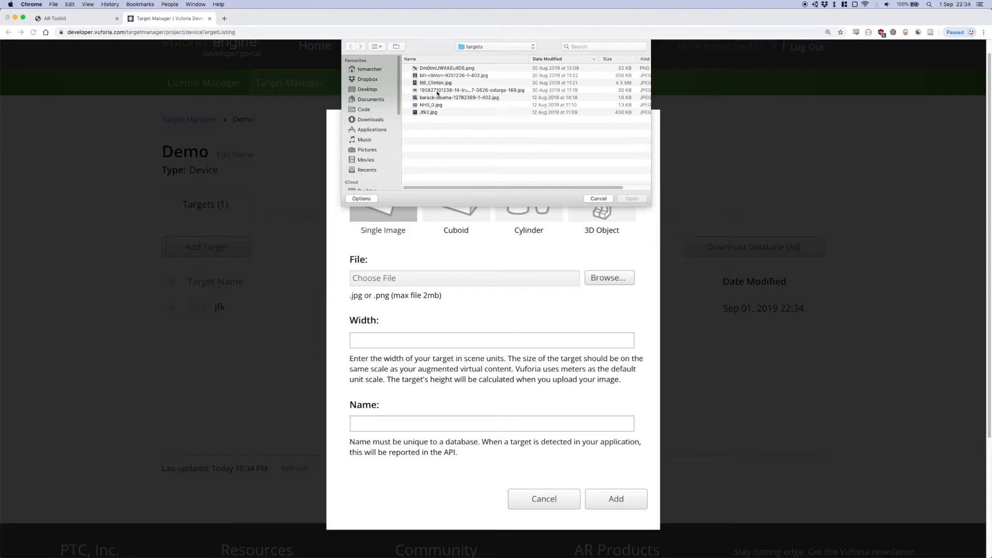
left_click(455, 77)
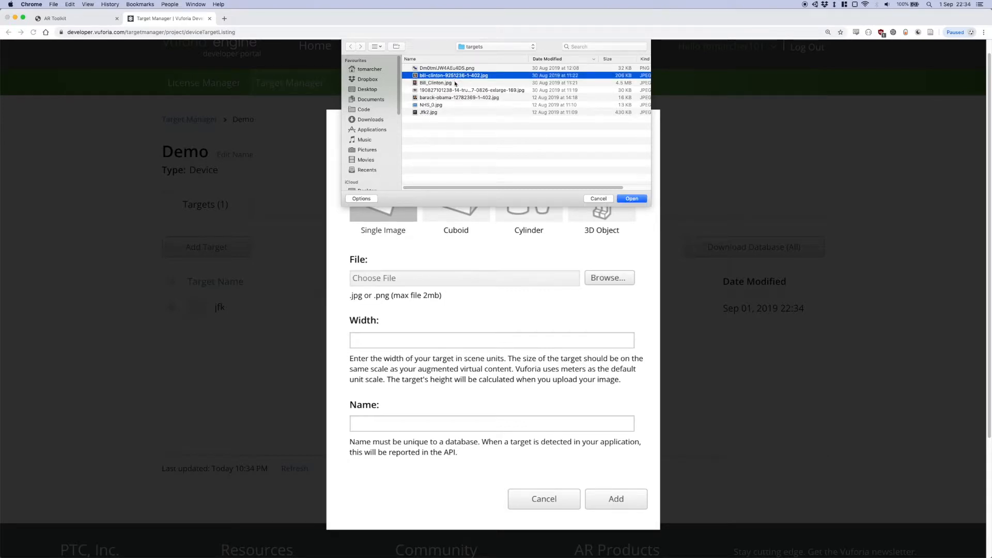
left_click(455, 82)
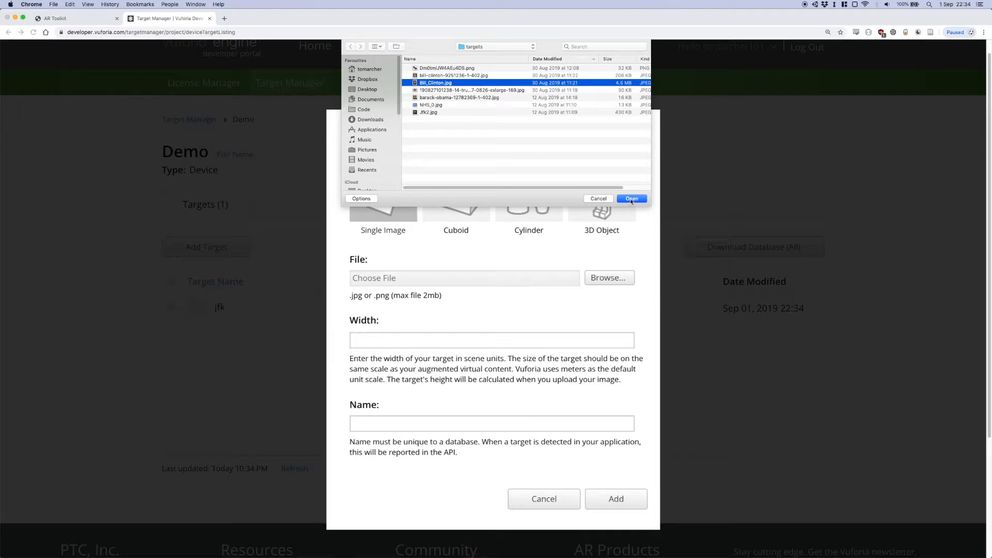
key("Up")
key("Down")
key("Return")
Set the target's width to .2, name it clinton and try to add it
left_click(427, 340)
type(".2")
key("Tab")
type("clinton")
left_click(615, 498)
Replace the target's image with bill-clinton-9251236-1-402.jpg, name it clinton and add it to the database
left_click(431, 278)
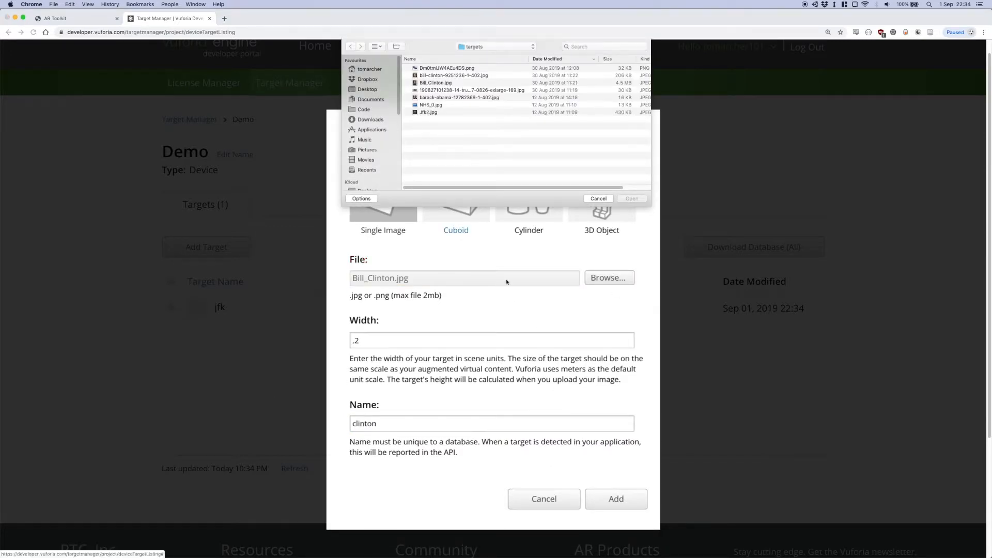
left_click(453, 75)
left_click(633, 199)
triple_click(441, 423)
type("clinton")
left_click(617, 498)
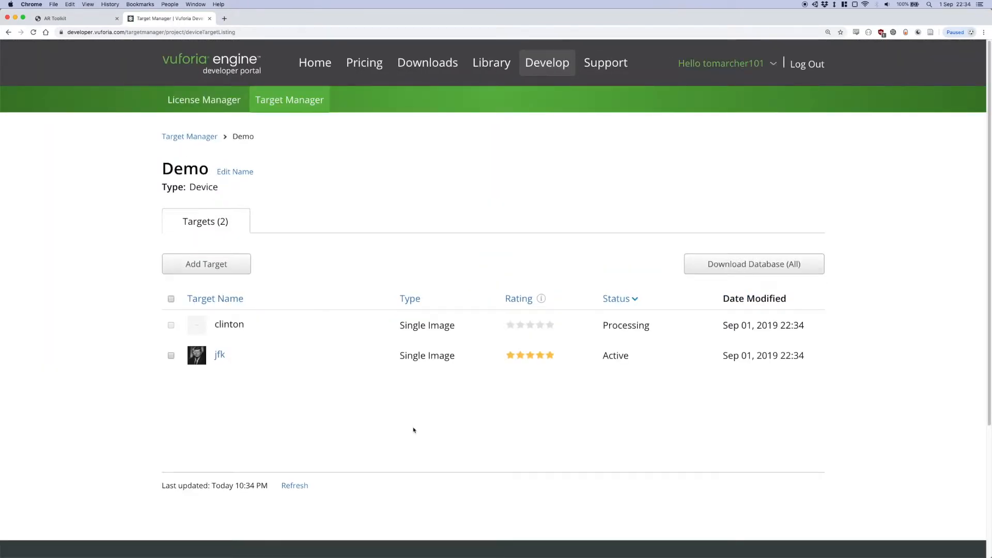
Add a single-image target named obama from barack-obama-12782369-1-402.jpg with a width of .2
left_click(247, 271)
left_click(594, 296)
left_click(440, 97)
left_click(632, 199)
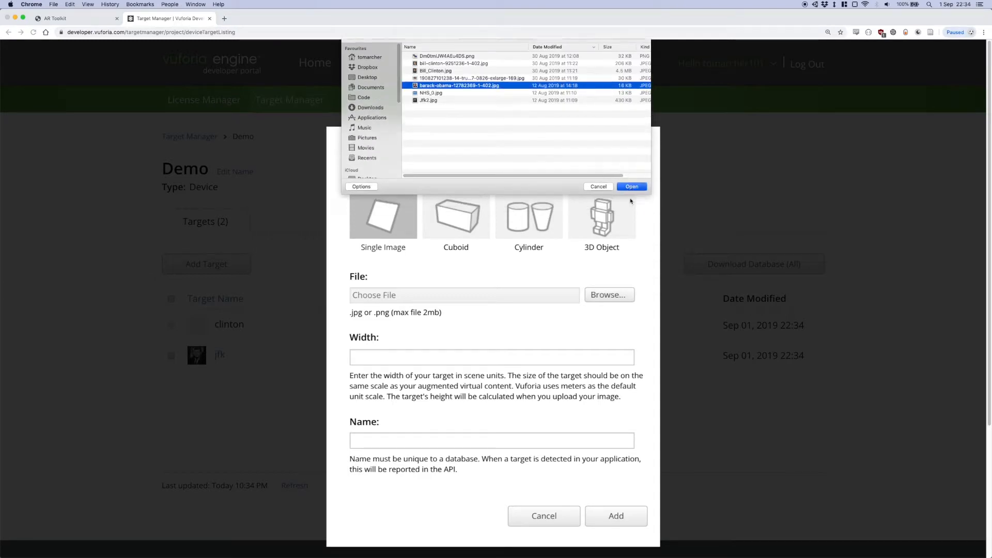
left_click(392, 357)
type(".2")
left_click_drag(465, 441, 133, 385)
type("obama")
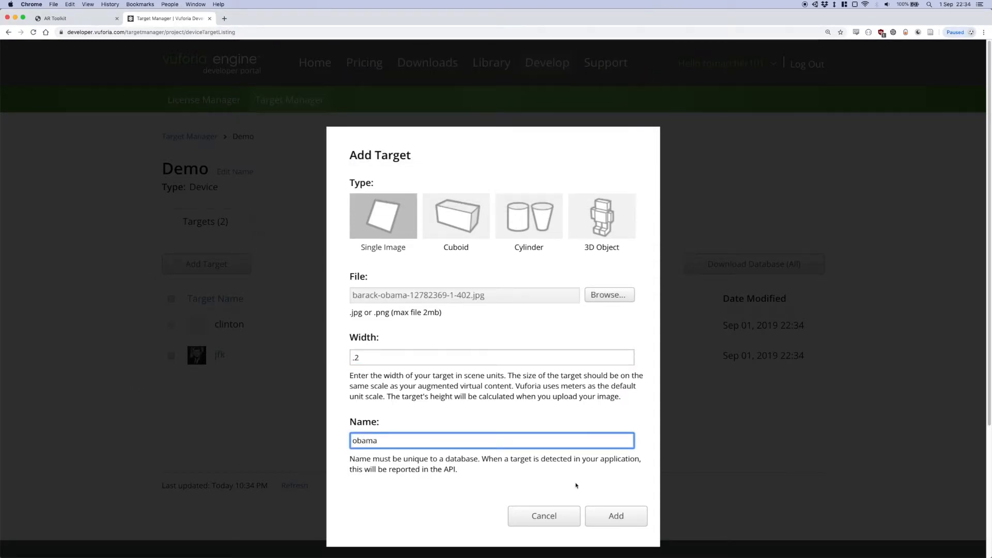
left_click(615, 516)
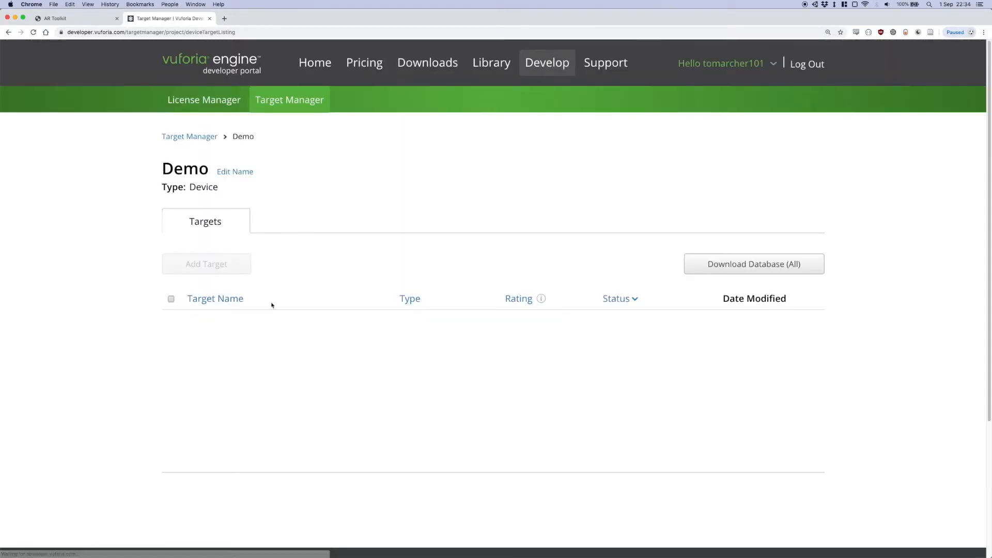
Add a single-image target named nhs-logo from NHS_0.jpg with a width of .2
left_click(227, 266)
left_click(607, 295)
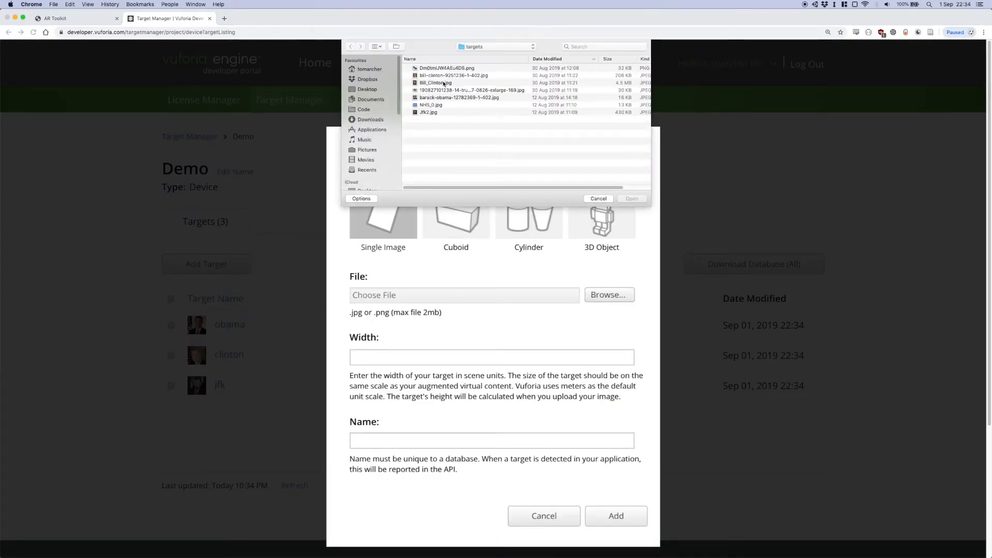
left_click(433, 105)
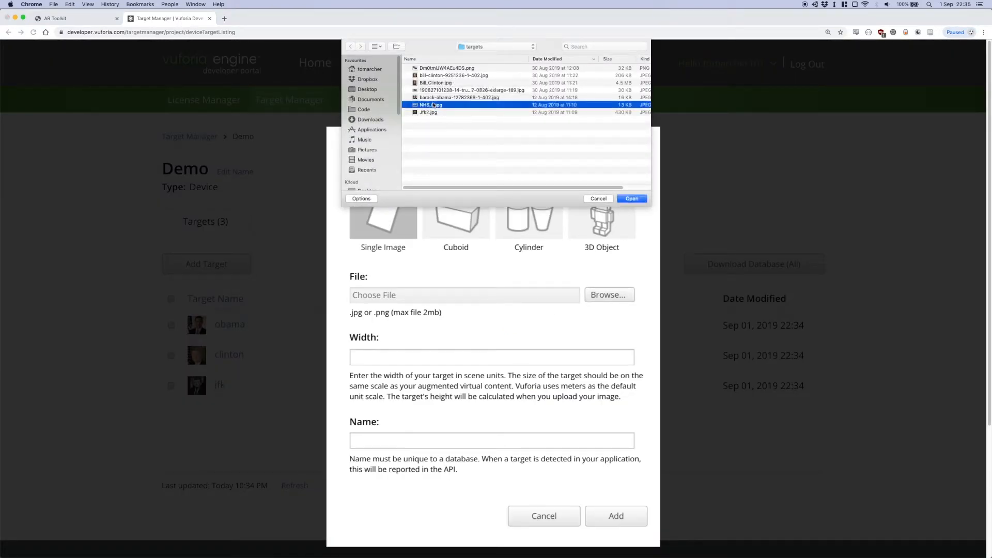
left_click(631, 199)
key("Tab")
type(".2")
key("Tab")
type("NHS logo")
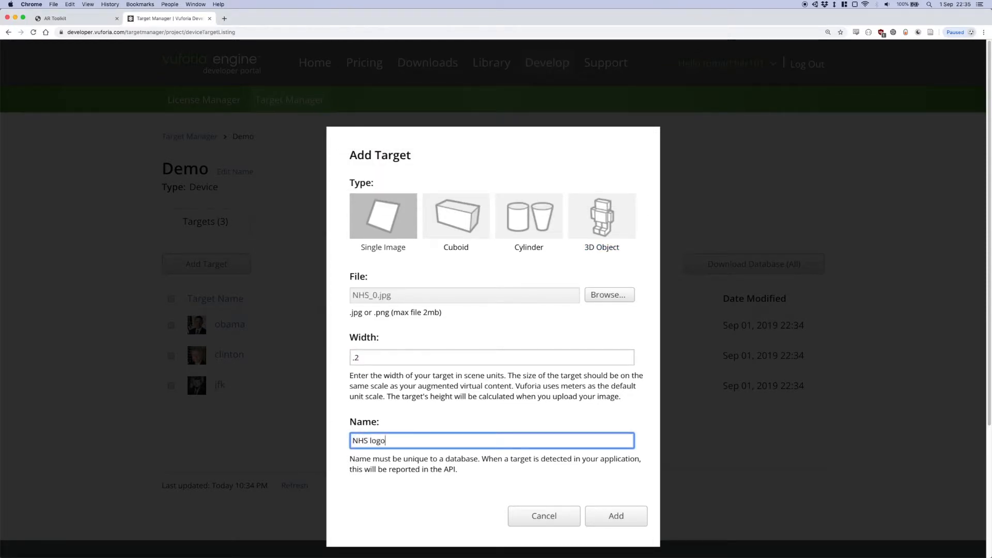
key("super+a")
type("nhs_logo")
left_click(615, 536)
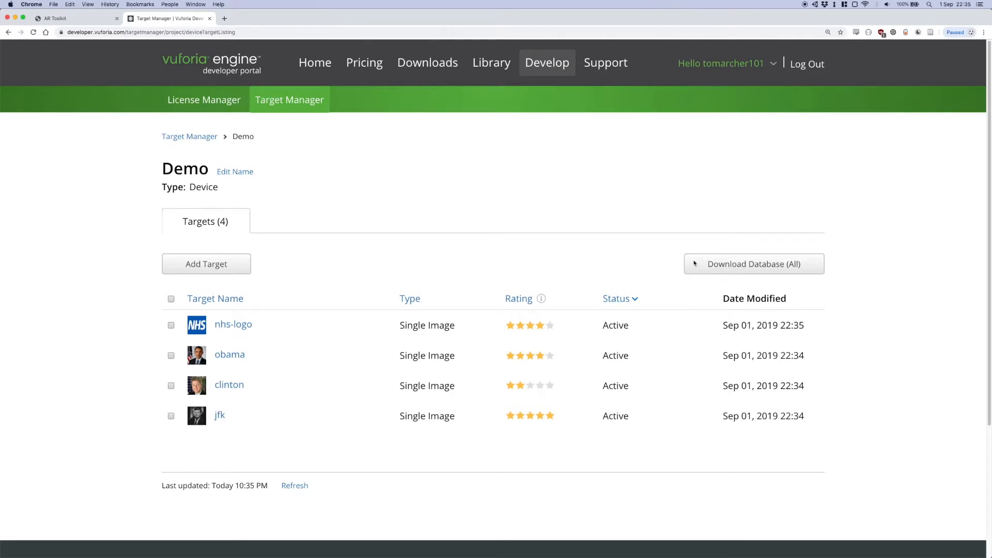
Download the whole Demo database for Android Studio, Xcode or Visual Studio and unzip Demo.zip
left_click(770, 267)
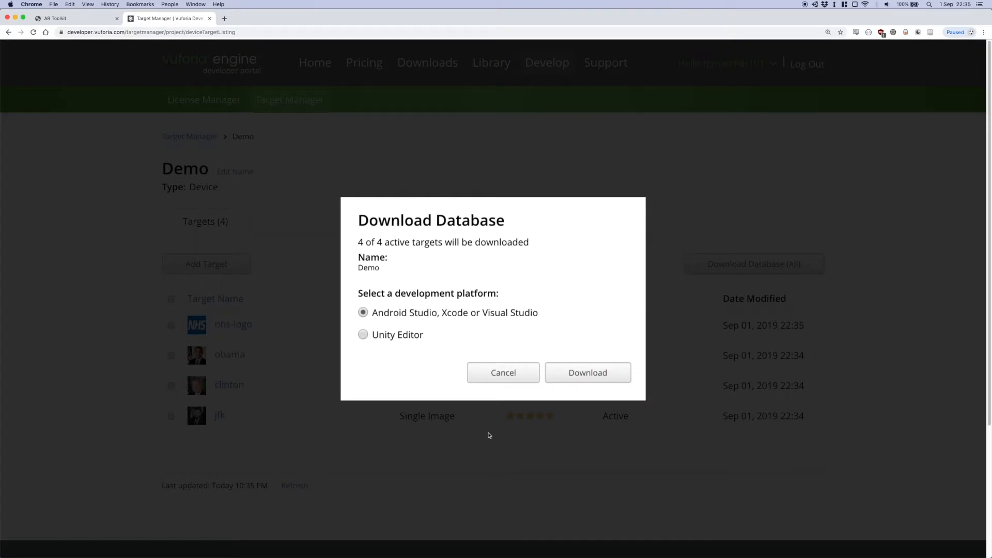
left_click(579, 374)
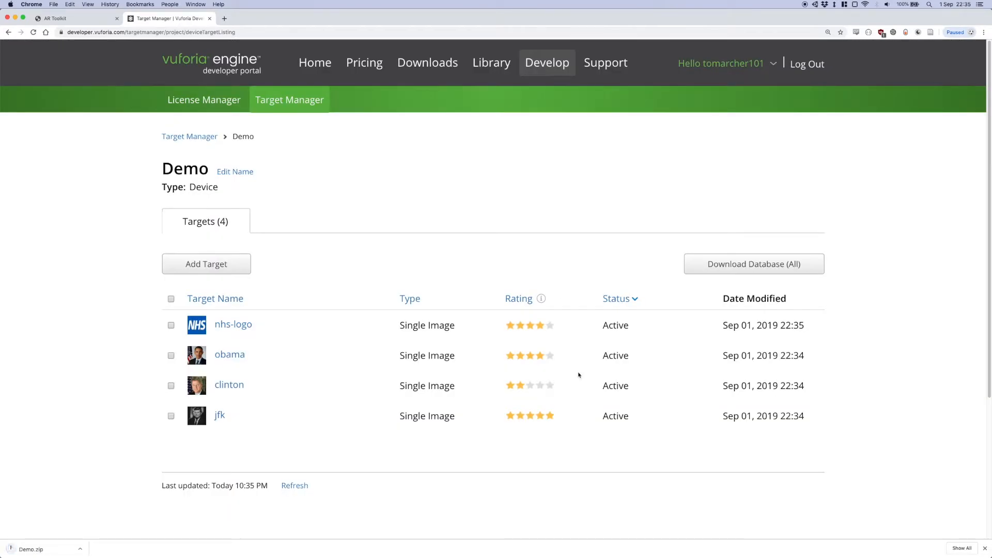
left_click(50, 553)
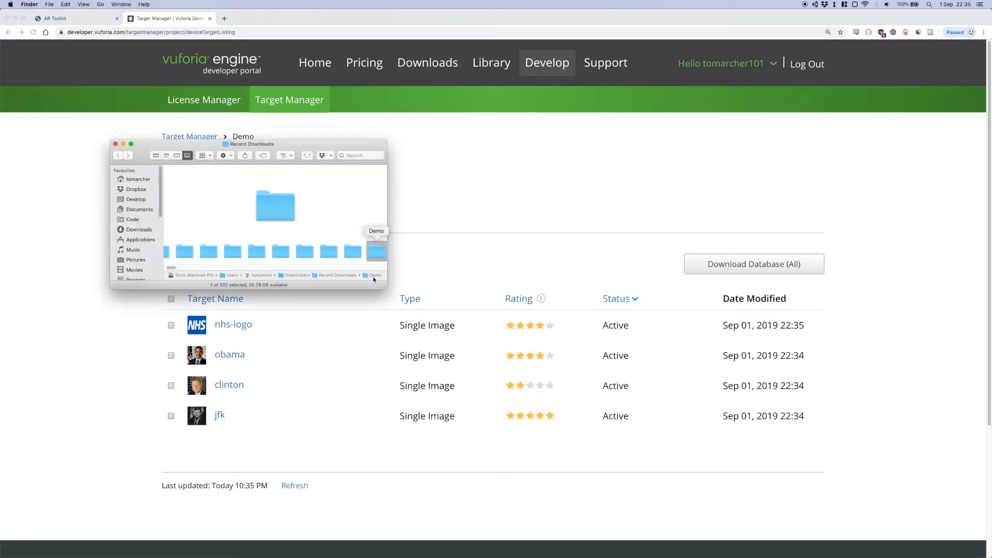
Open the unzipped Demo folder in Finder and show its .dat and .xml files as large icons
double_click(268, 205)
left_click_drag(272, 144, 400, 136)
left_click(294, 146)
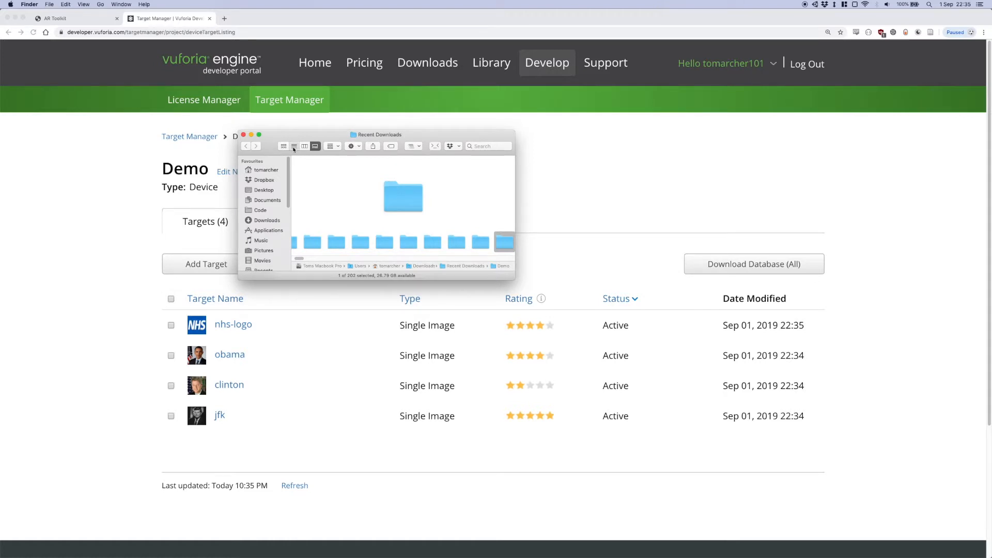
double_click(309, 169)
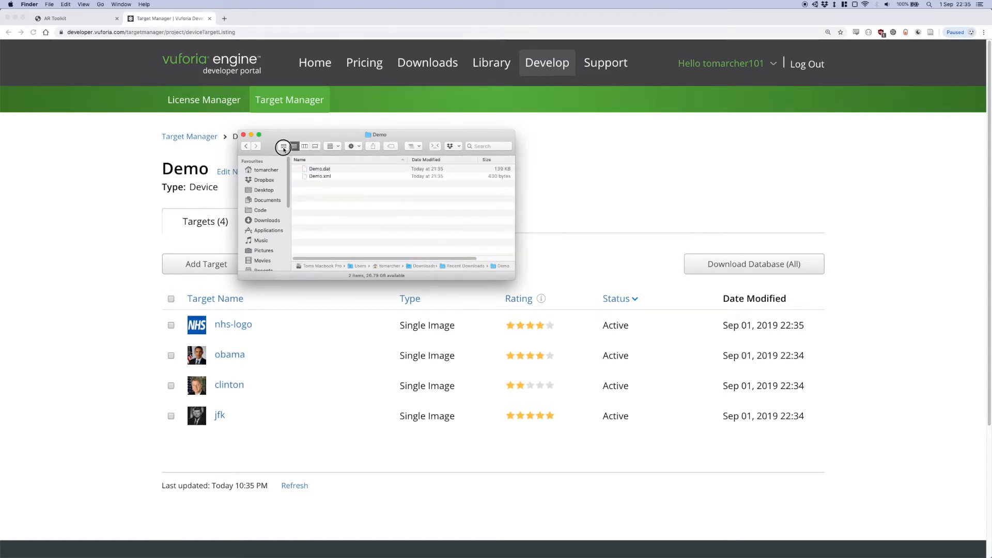
left_click(284, 146)
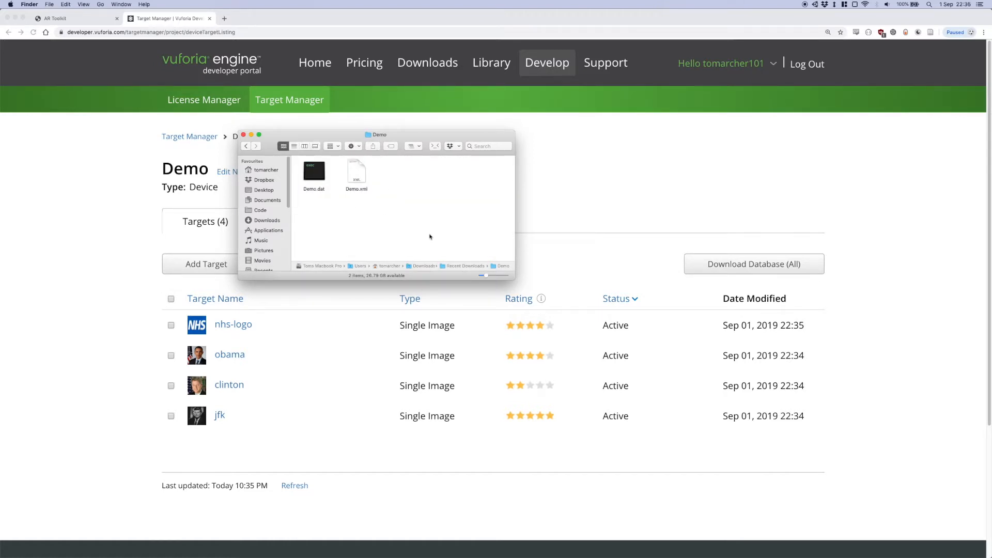
mouse_move(484, 276)
left_mouse_down()
mouse_move(519, 278)
mouse_move(480, 277)
left_mouse_up()
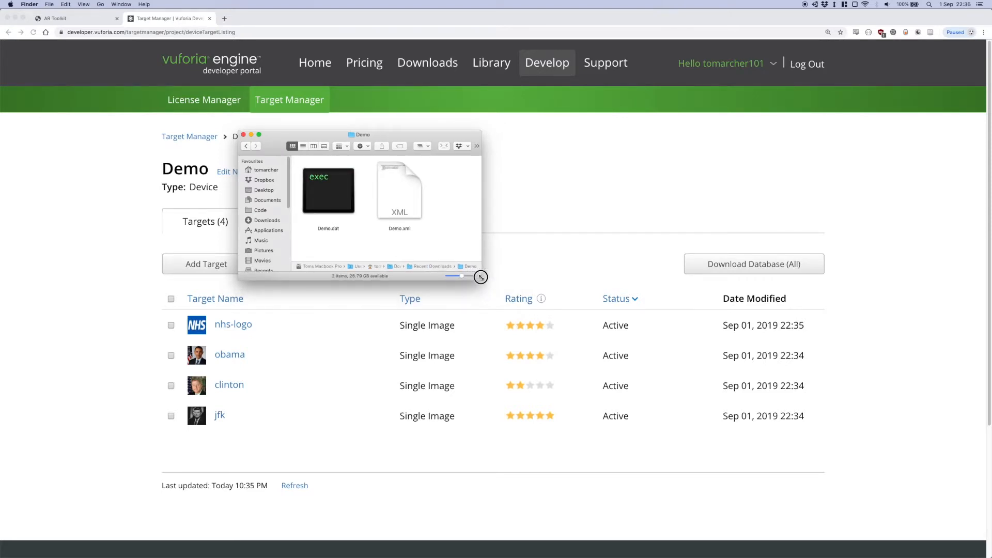
Switch to the GOSH AR Configurator upload page, close the IXN Project Finder window and move the Demo window aside
left_click(83, 22)
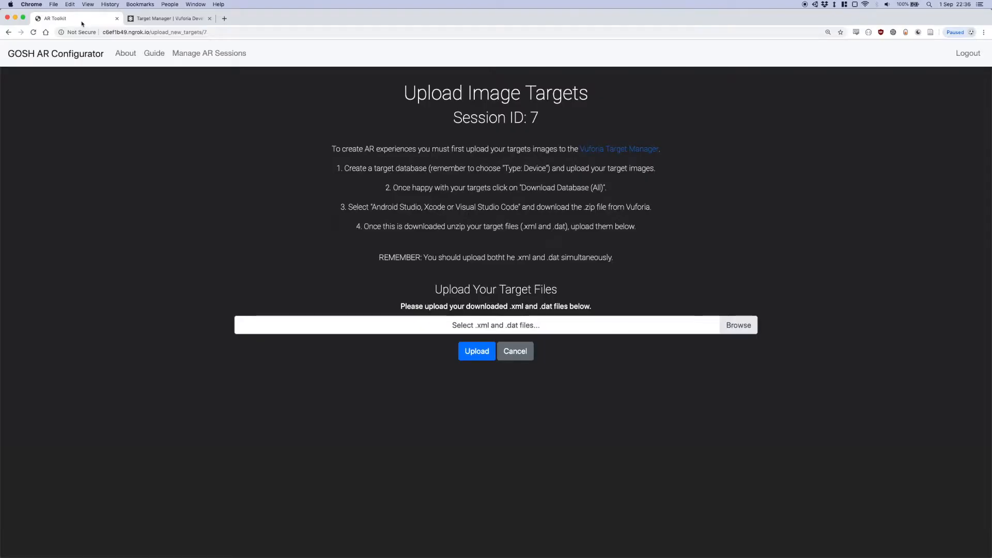
key("super+Tab")
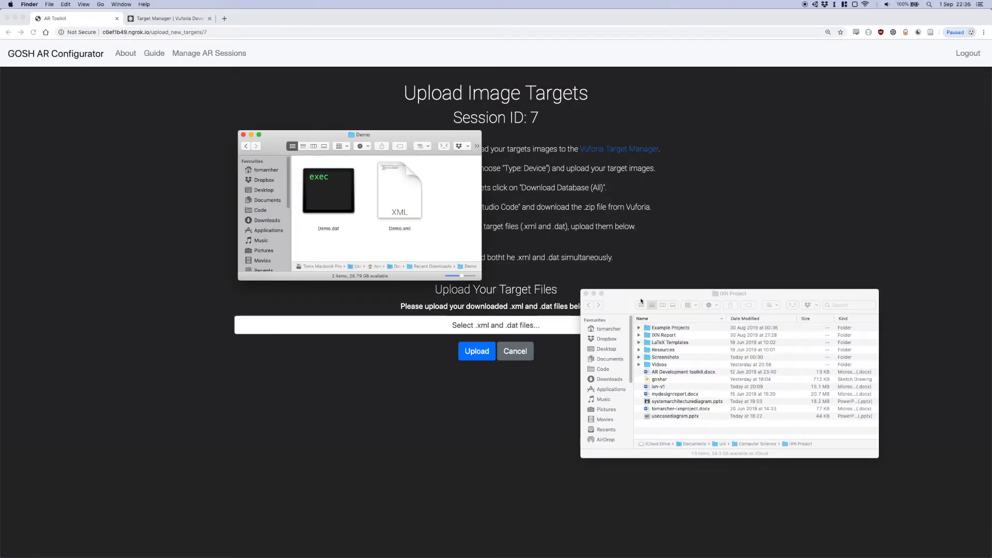
left_click(586, 293)
left_click_drag(385, 139, 182, 95)
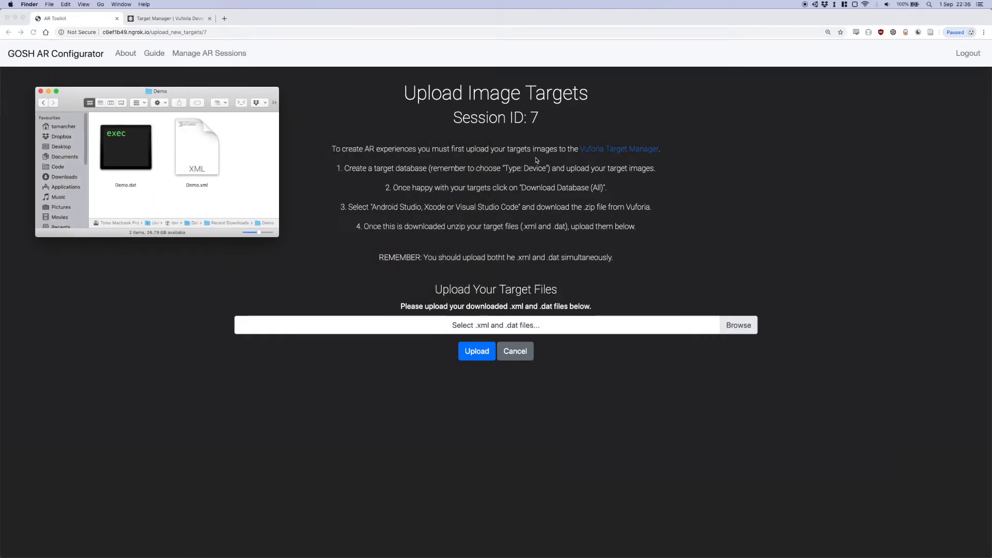
Try to upload only Demo.dat from the Demo folder in Downloads as the session's target files
left_click(739, 325)
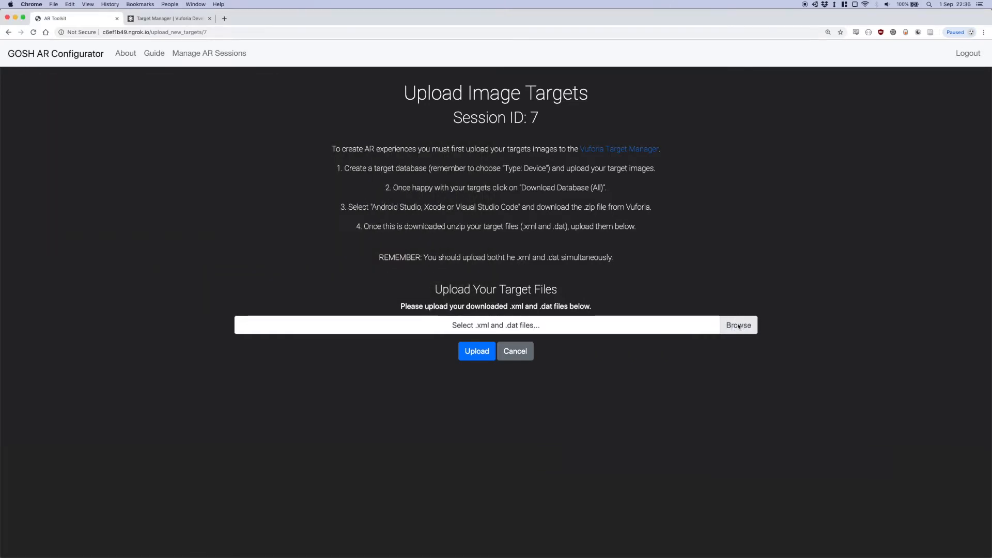
left_click(738, 325)
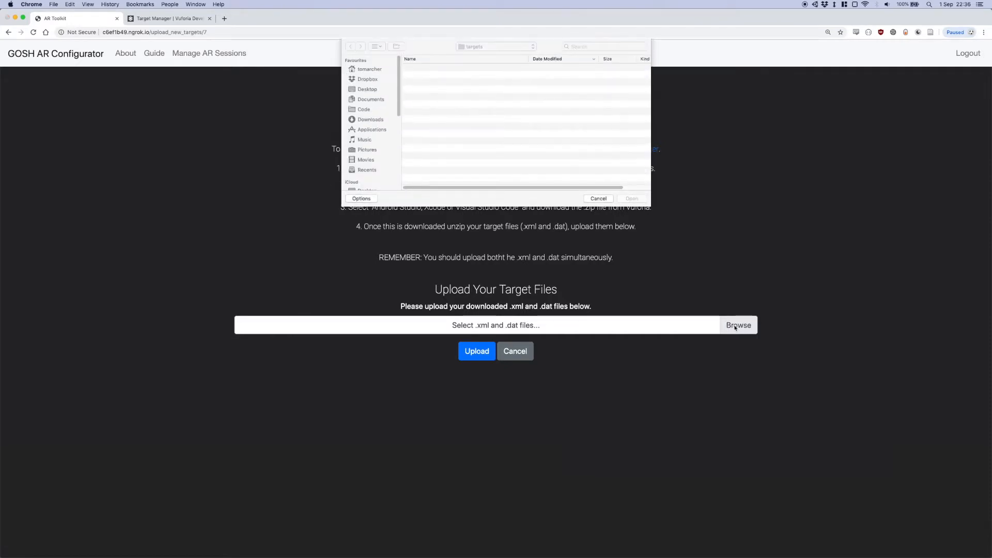
left_click(370, 119)
double_click(430, 69)
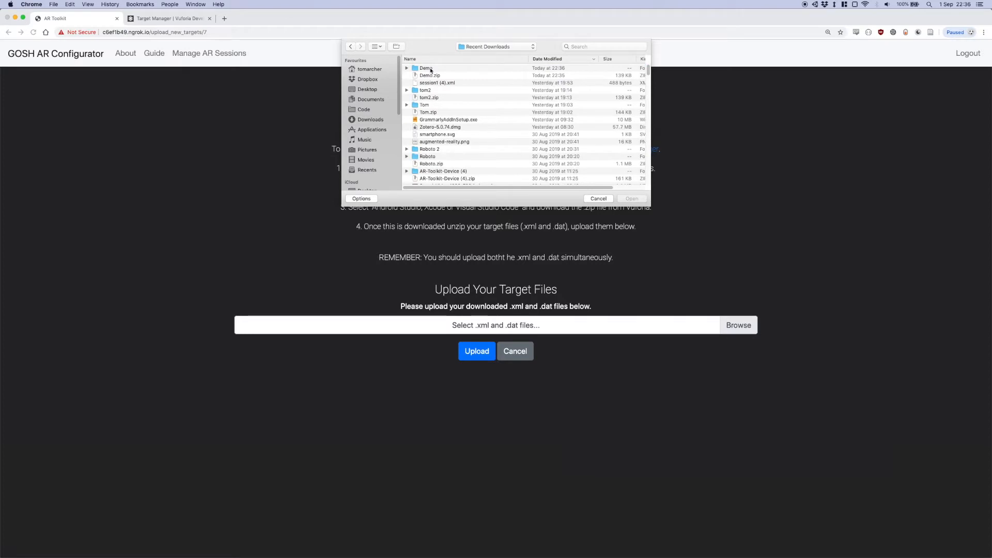
double_click(430, 68)
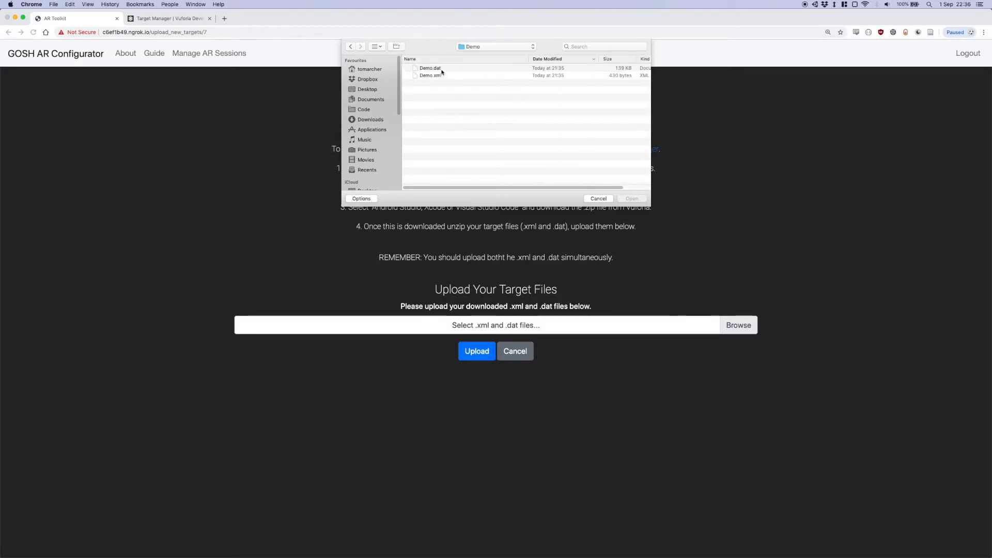
left_click(445, 69)
left_click(631, 200)
left_click(480, 356)
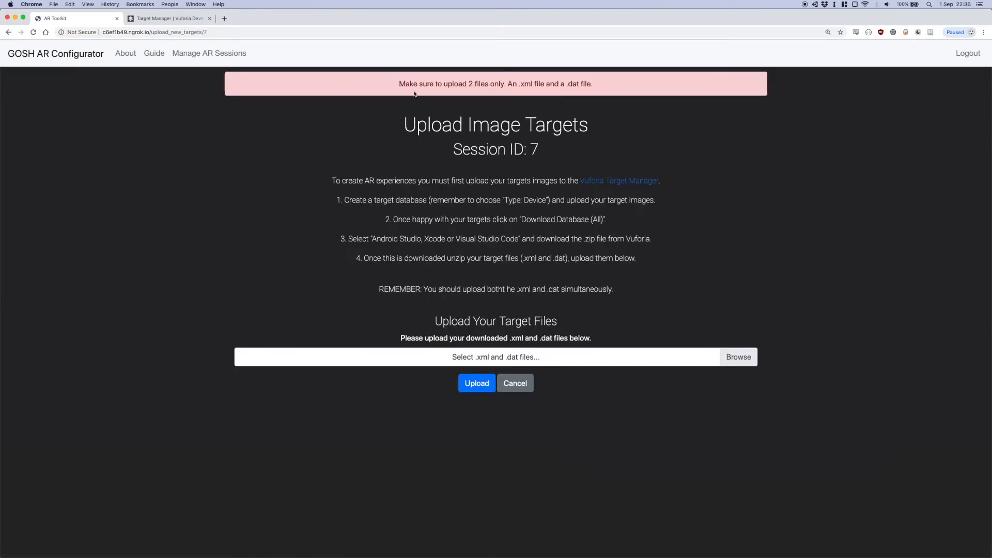
Upload Demo.dat and Demo.xml together from the Demo folder as the session's target files
left_click_drag(401, 83, 602, 81)
left_click(702, 235)
left_click(738, 358)
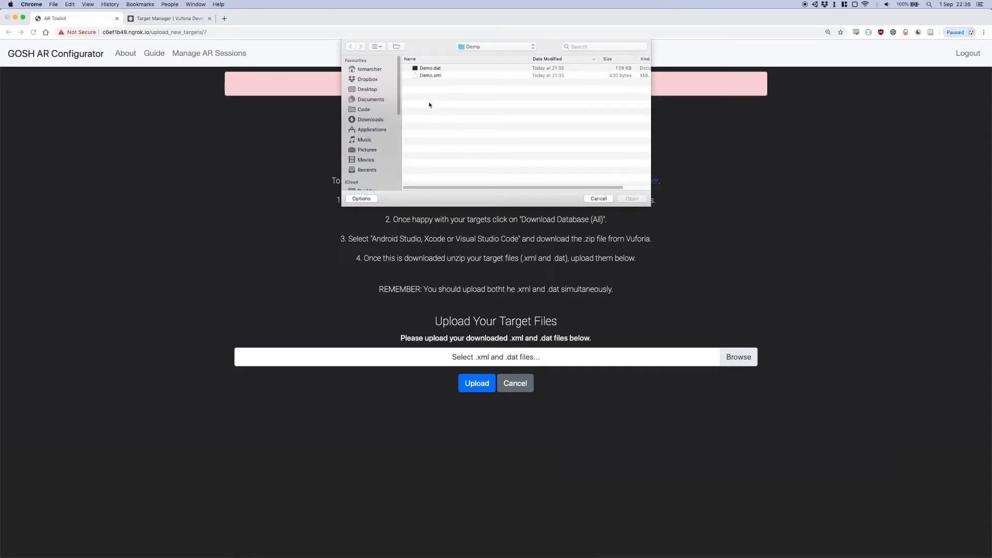
left_click(430, 76)
left_click(430, 68, "shift")
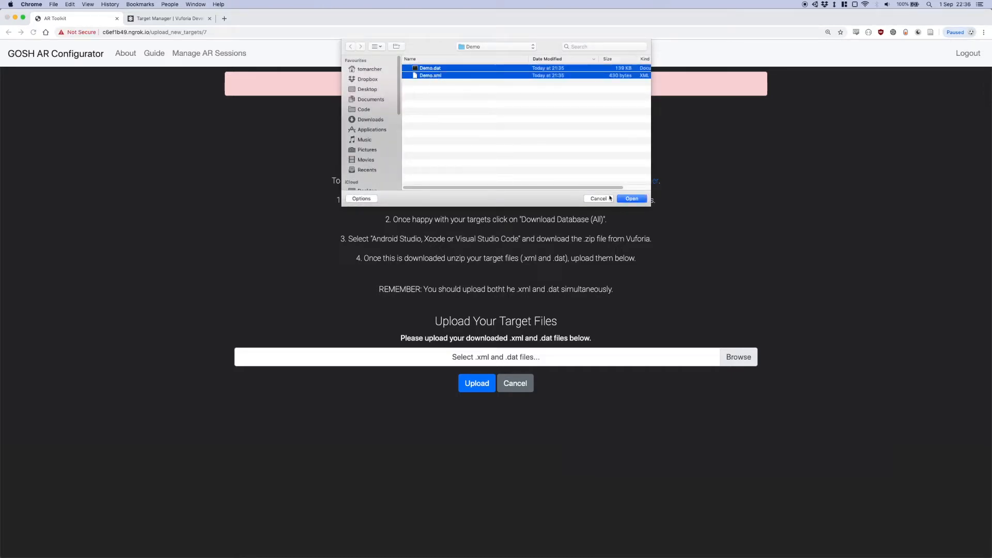
key("Return")
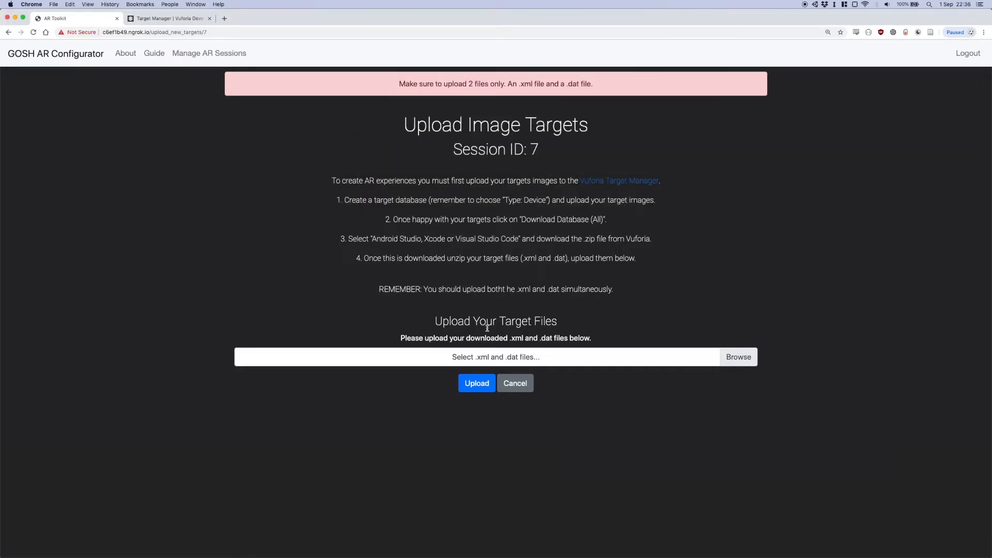
left_click(482, 386)
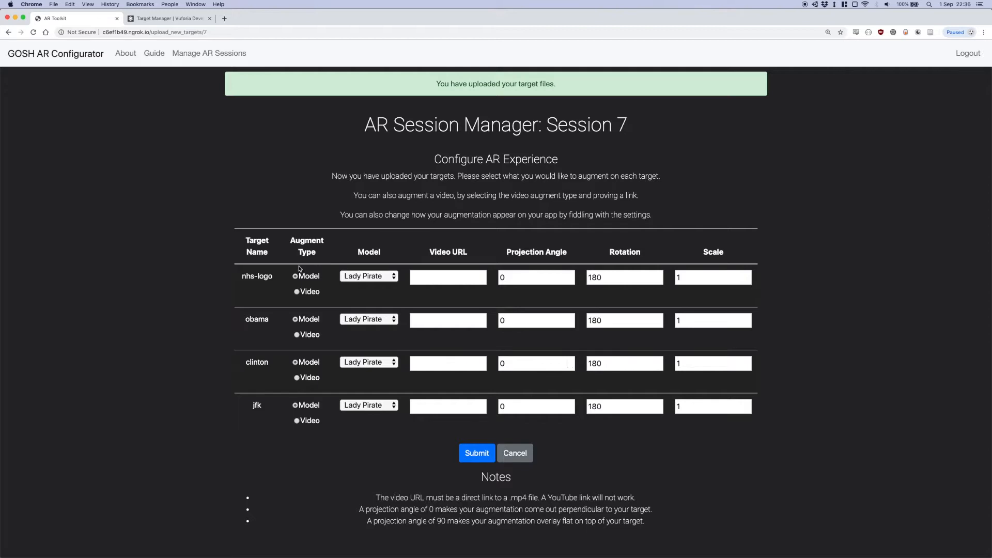
Examine the target name, augment type, model choices and video URL settings for the nhs-logo target
left_click_drag(241, 279, 284, 276)
left_click_drag(290, 237, 316, 255)
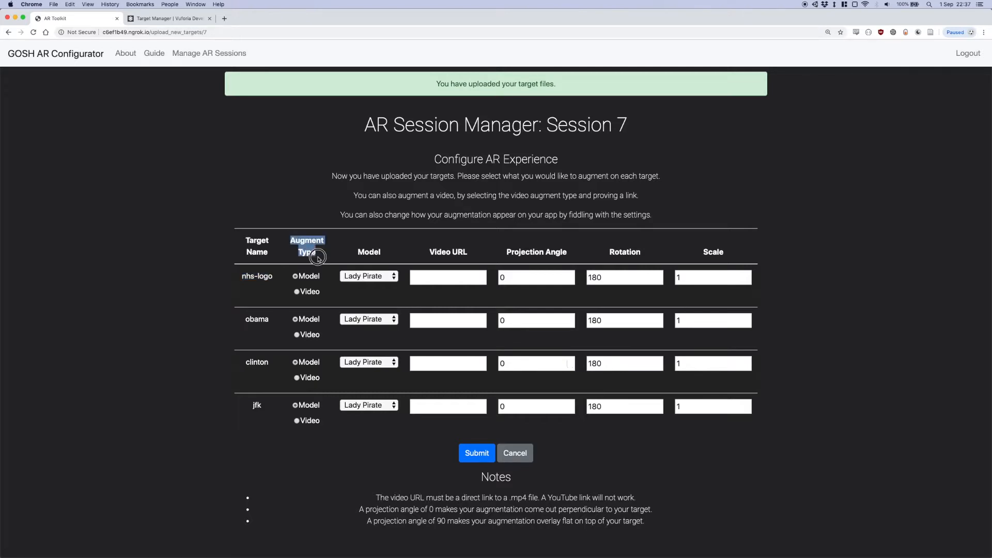
left_click(306, 285)
left_click_drag(351, 252, 383, 253)
left_click(382, 279)
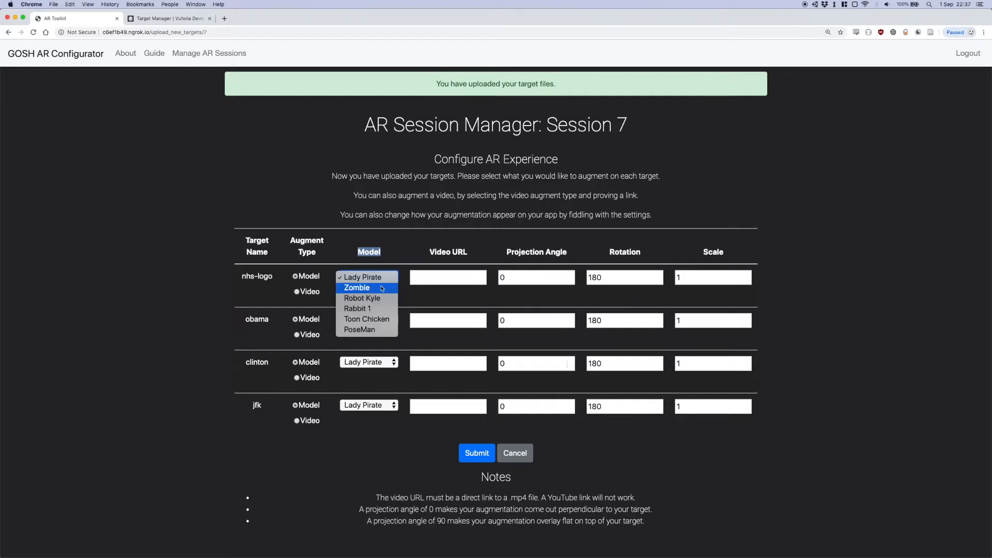
left_click(386, 256)
left_click(431, 252)
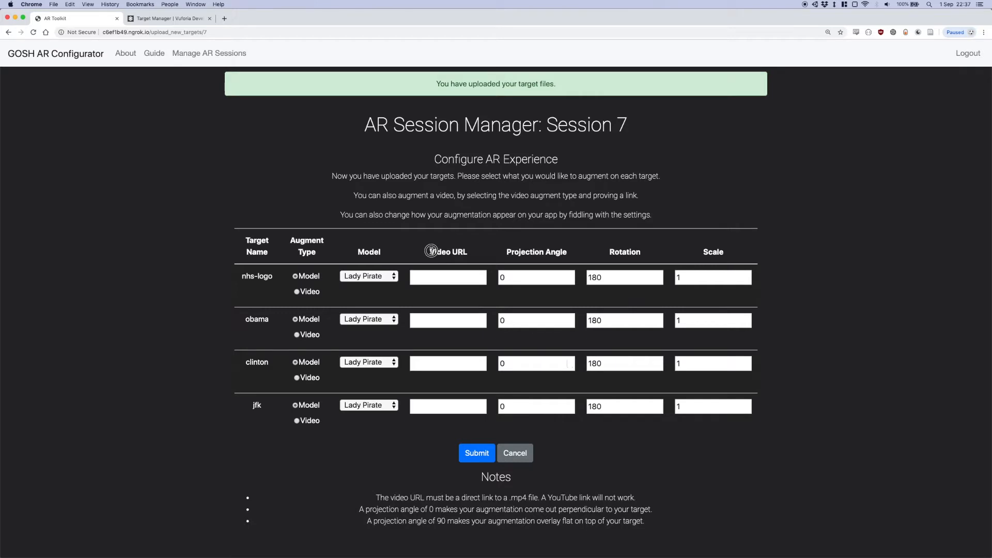
double_click(432, 252)
left_click(435, 277)
Try entering an arbitrary number as nhs-logo's projection angle and clear the value
left_click(531, 276)
key("BackSpace")
type("2344123")
key("BackSpace")
key("BackSpace")
key("BackSpace")
key("BackSpace")
key("BackSpace")
key("BackSpace")
key("BackSpace")
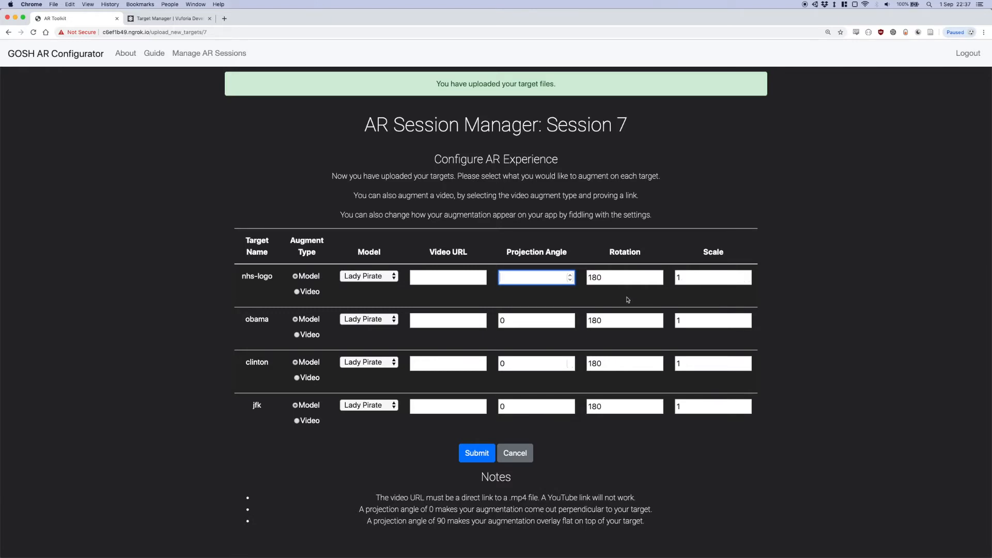
Switch the augment type of nhs-logo and obama to Video and back to Model
left_click(297, 291)
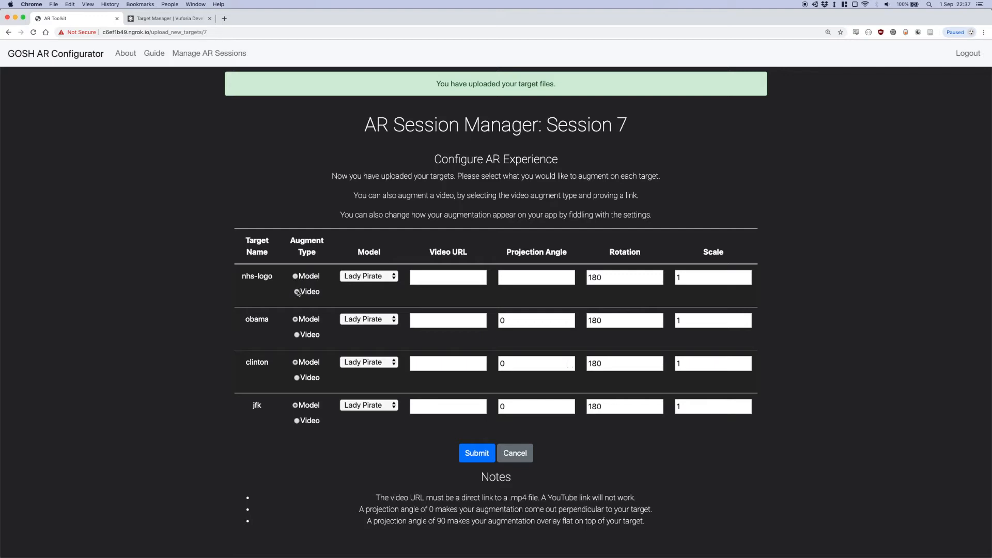
left_click(300, 335)
left_click(295, 276)
left_click(297, 320)
left_click(303, 336)
left_click(296, 320)
left_click(302, 336)
left_click(297, 320)
Set the nhs-logo target's projection angle to 0 and its scale to 5
left_click(369, 276)
left_click(433, 280)
left_click(433, 280)
left_click(546, 280)
type("0")
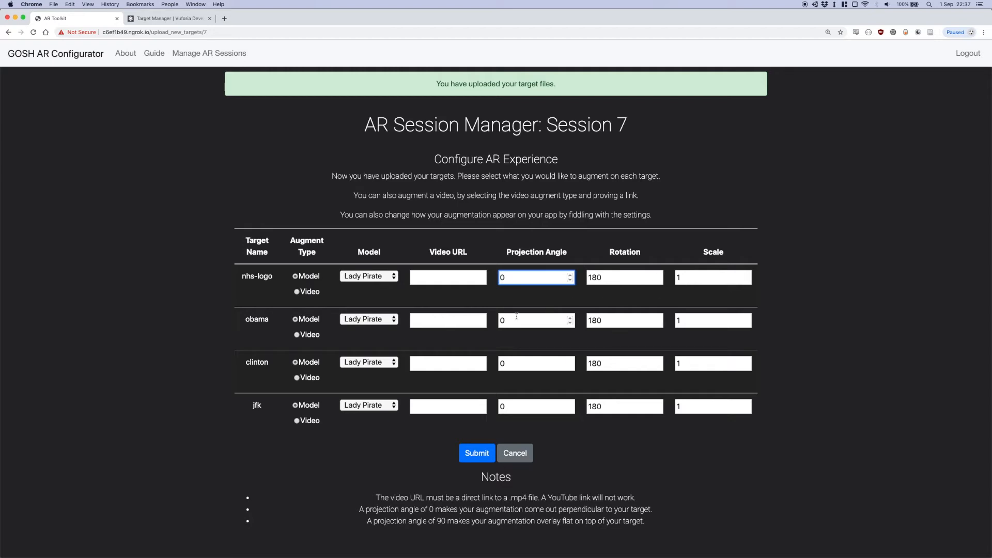
left_click(693, 281)
key("BackSpace")
type("5")
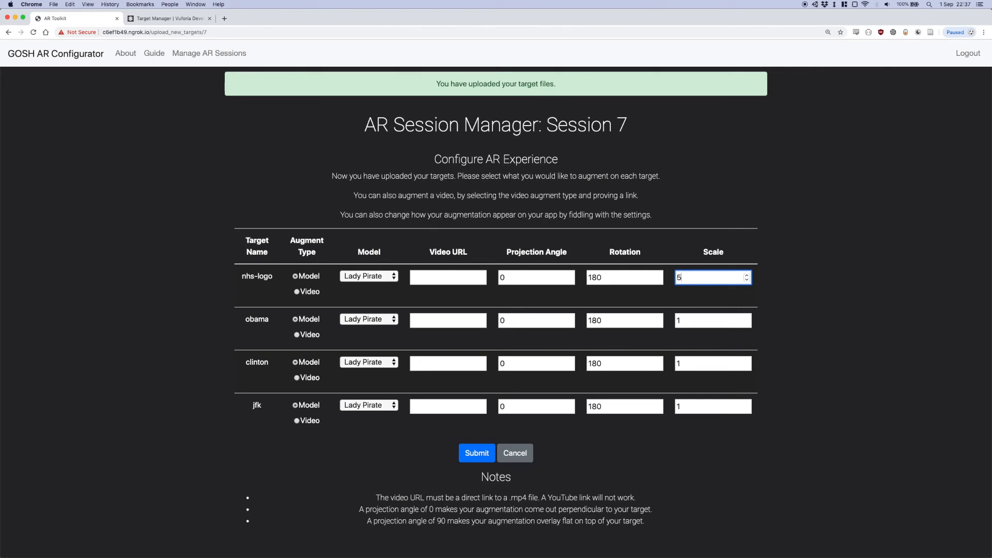
Assign the Zombie model to the obama target and set its projection angle to 70
left_click(368, 318)
left_click(356, 331)
left_click(448, 320)
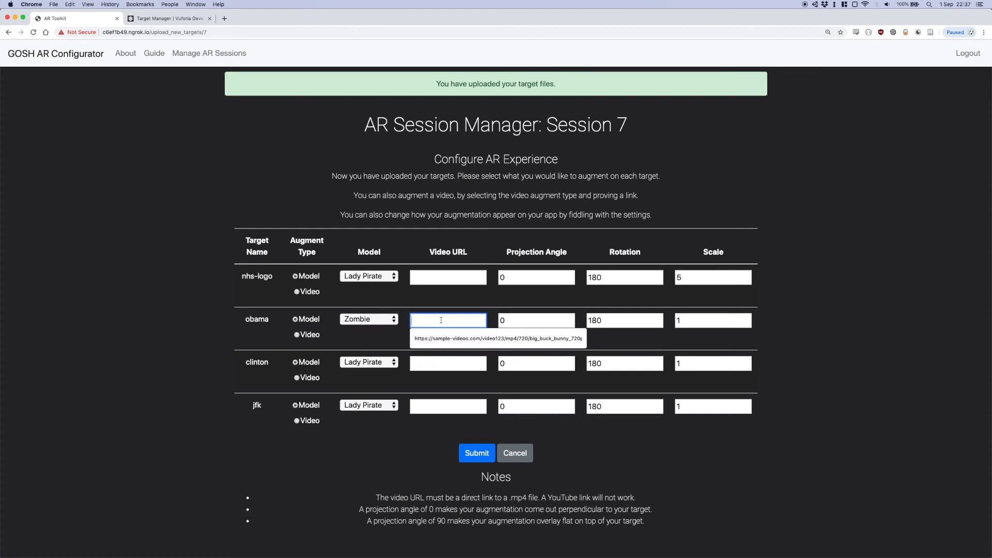
left_click(547, 321)
key("BackSpace")
type("70")
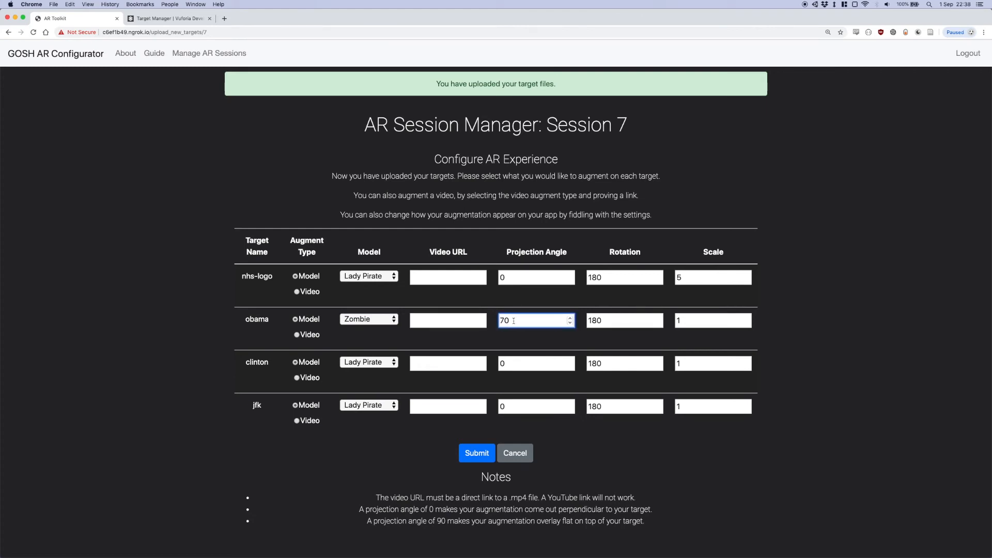
Assign the Robot Kyle model to the clinton target and set its scale to .3
left_click(375, 361)
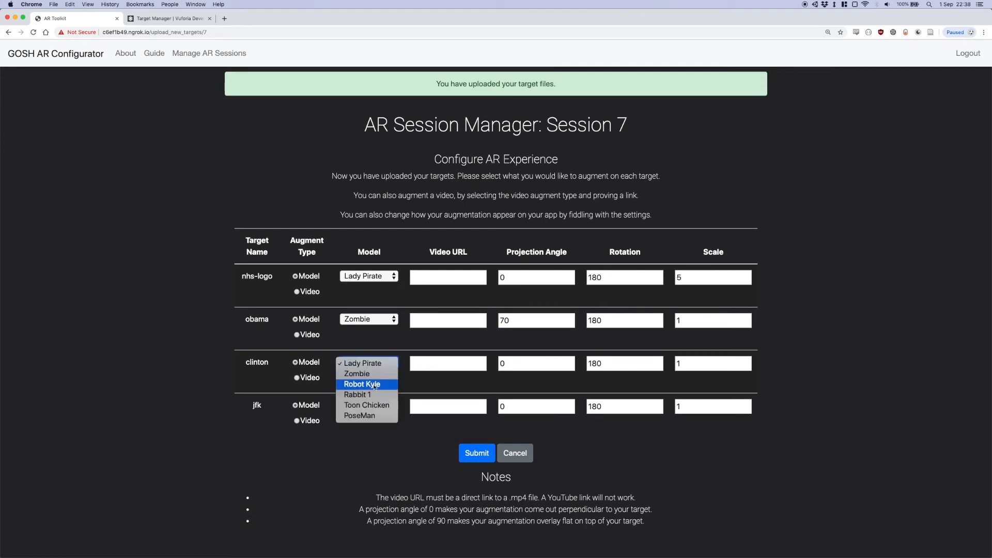
left_click(374, 385)
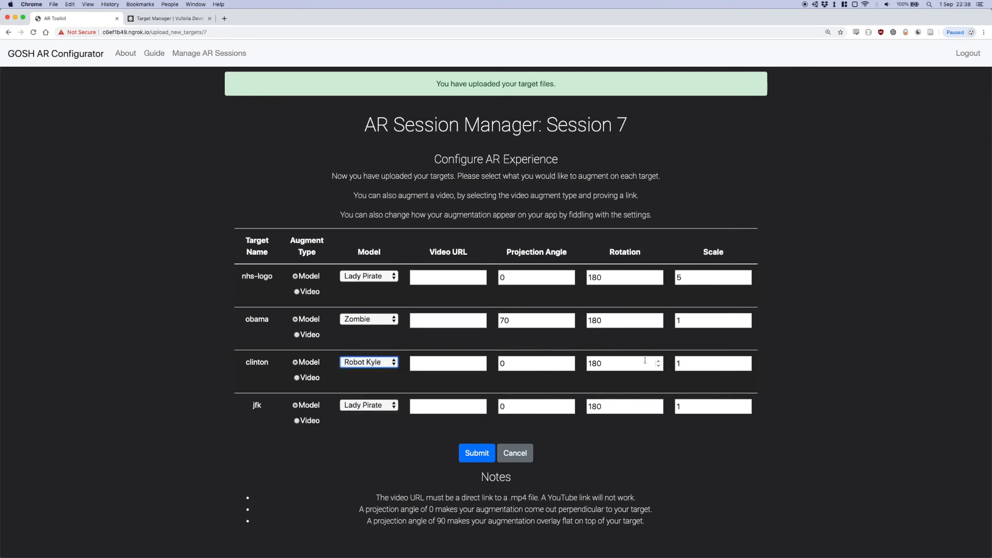
left_click(697, 362)
key("BackSpace")
type(".1")
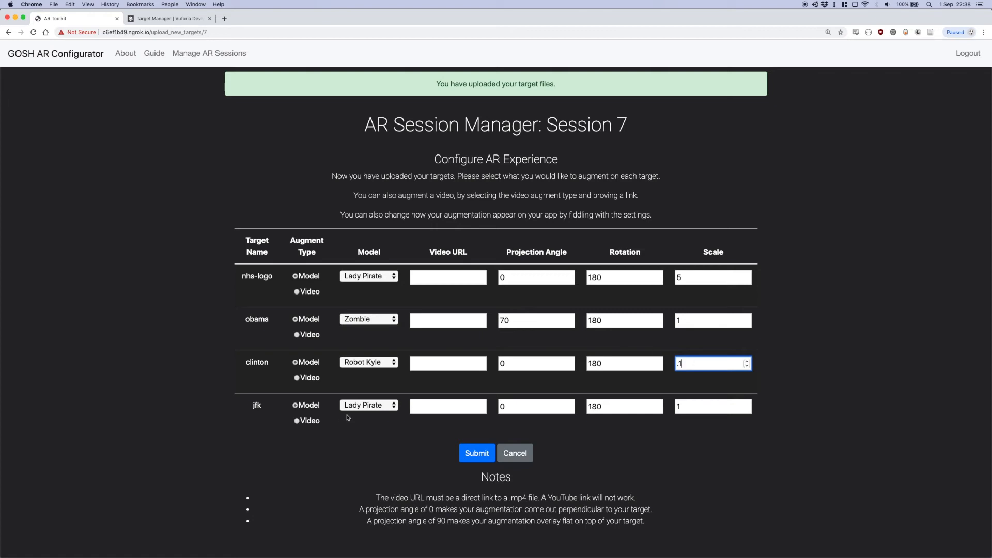
left_click(360, 409)
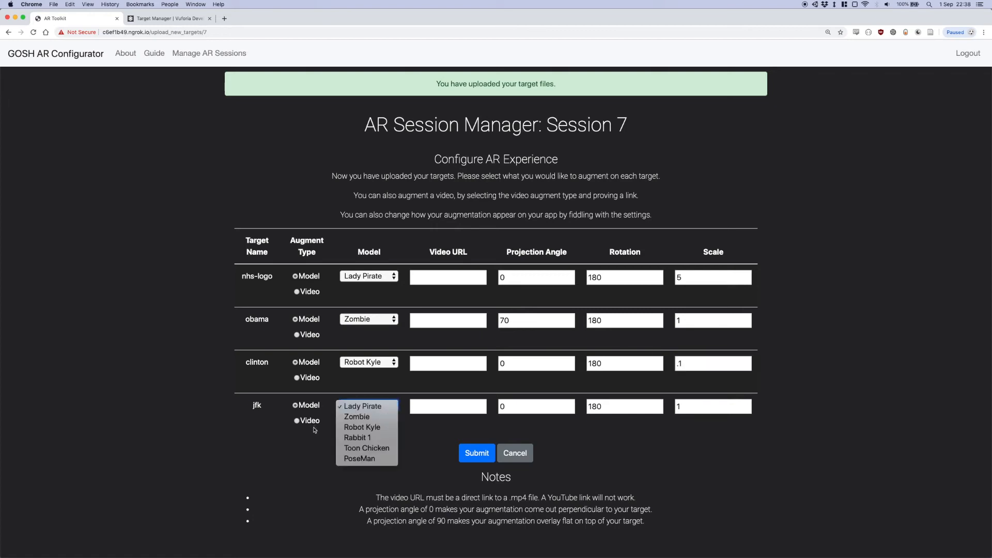
left_click(310, 444)
left_click(707, 362)
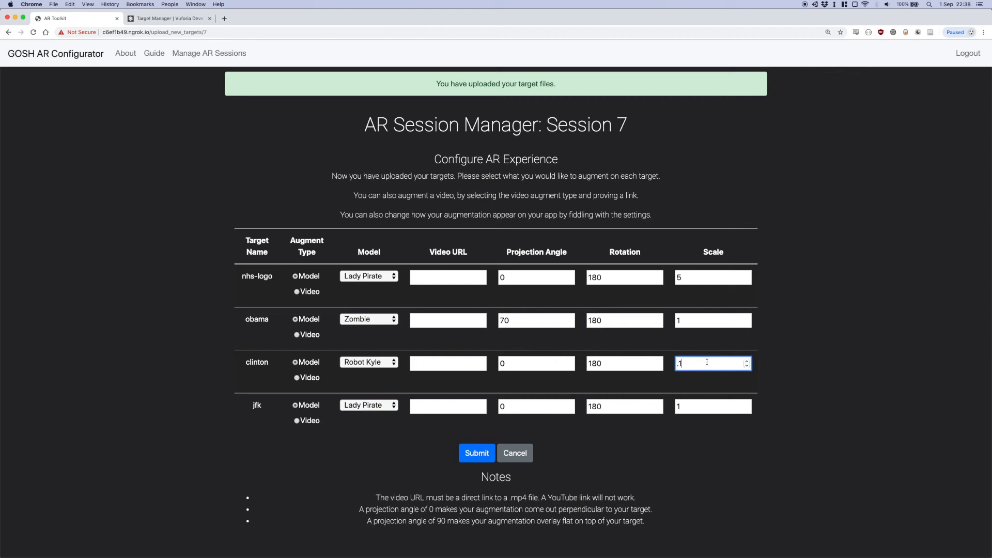
key("BackSpace")
type("3")
Set jfk's augment type to Video and copy the link address of the 30 MB 720x480 mp4 on sample-videos.com
left_click(311, 422)
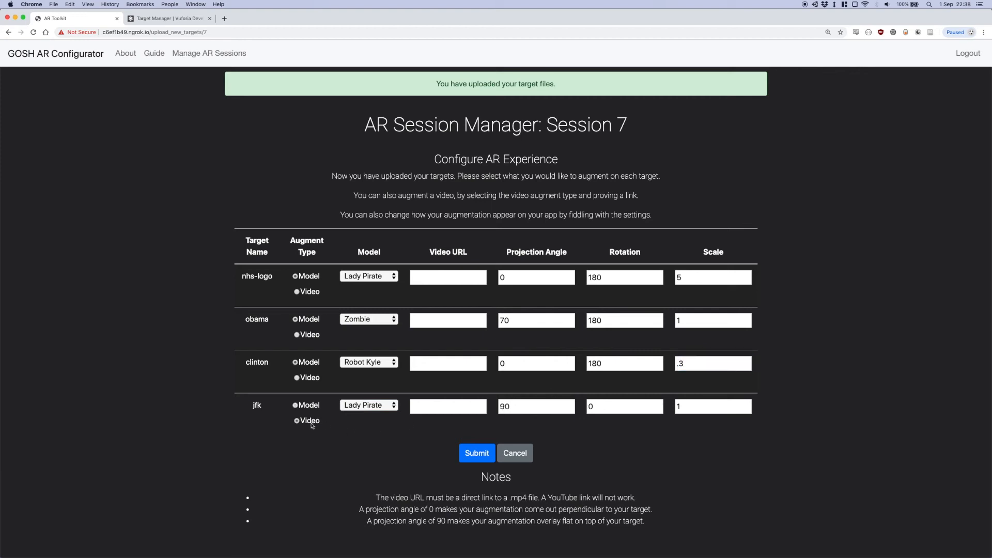
left_click(224, 18)
type("sample-videos.com")
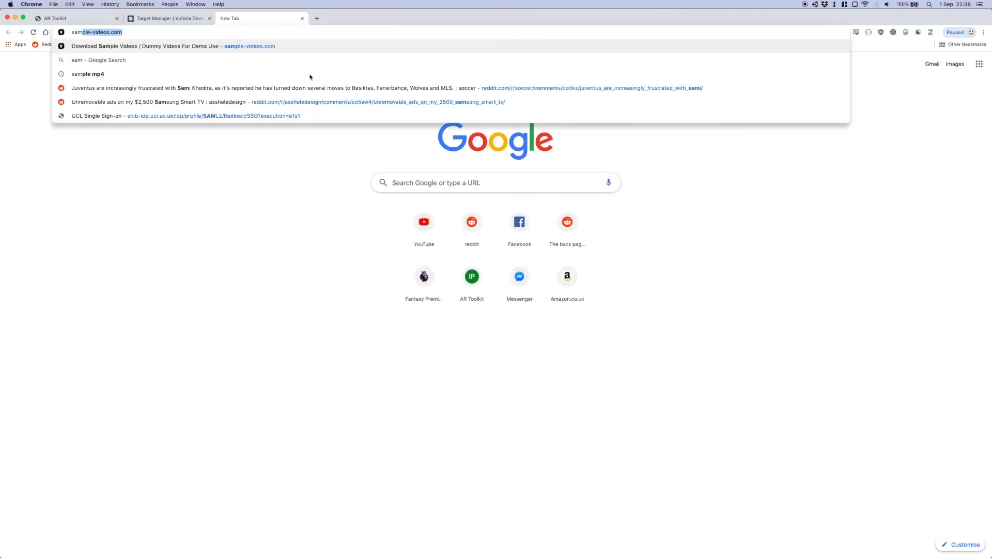
key("Return")
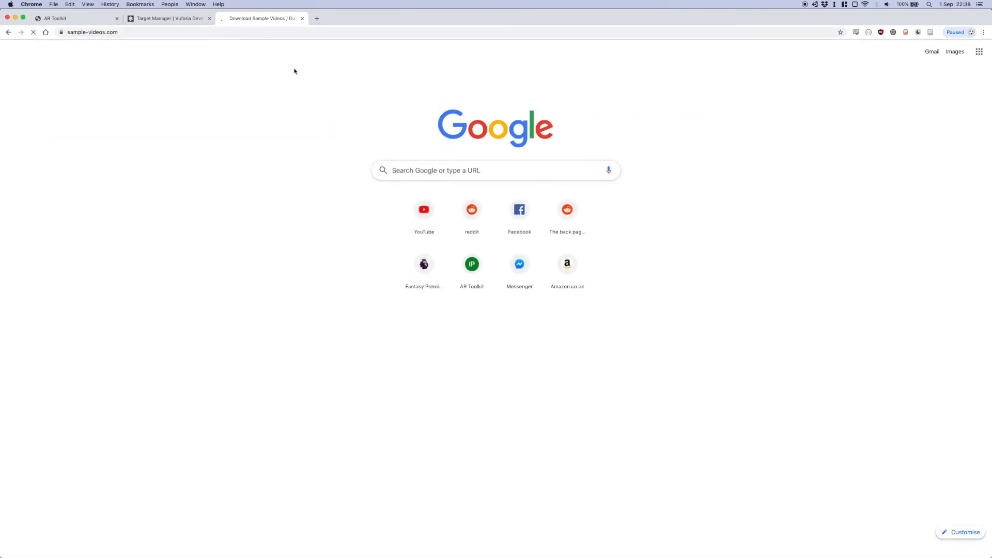
scroll(547, 215, "down", 4)
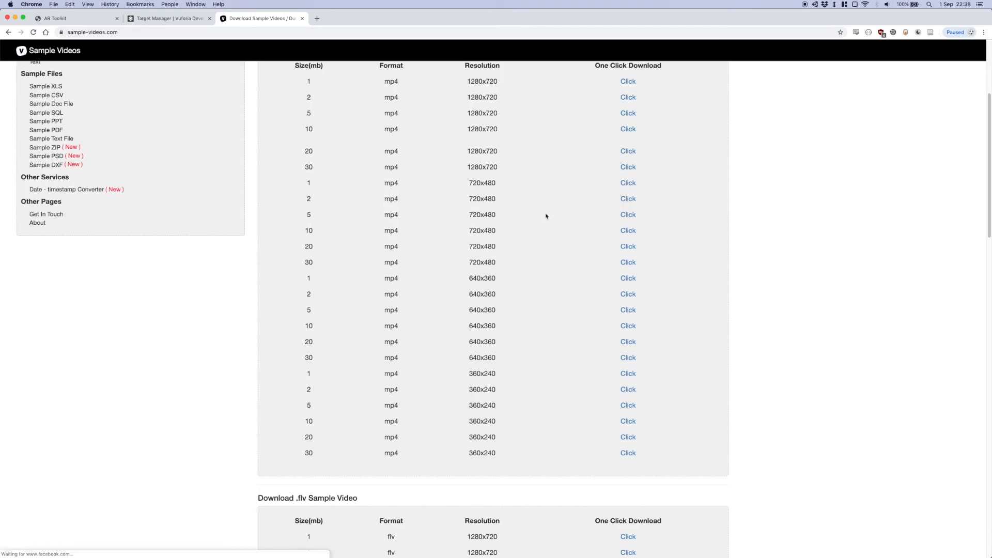
scroll(378, 251, "up", 1)
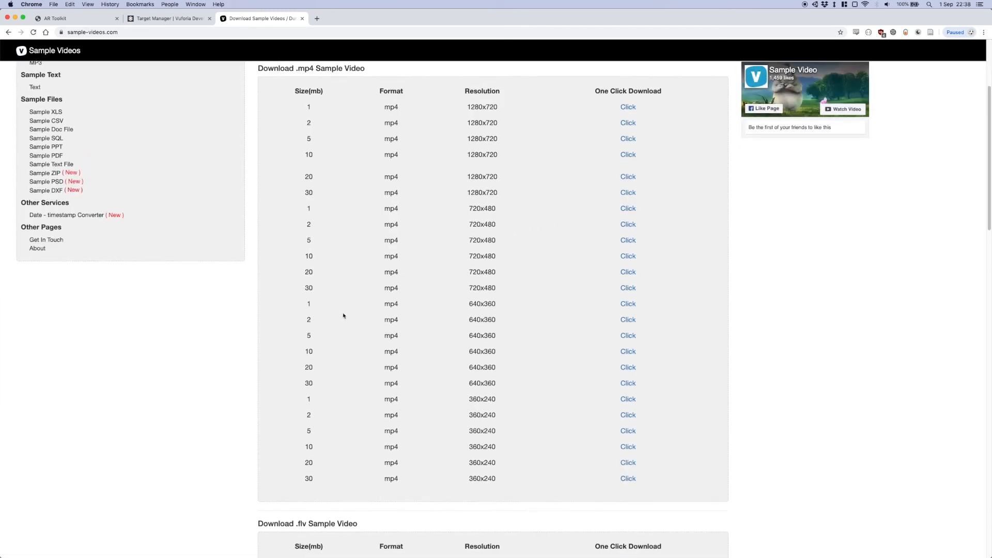
right_click(630, 288)
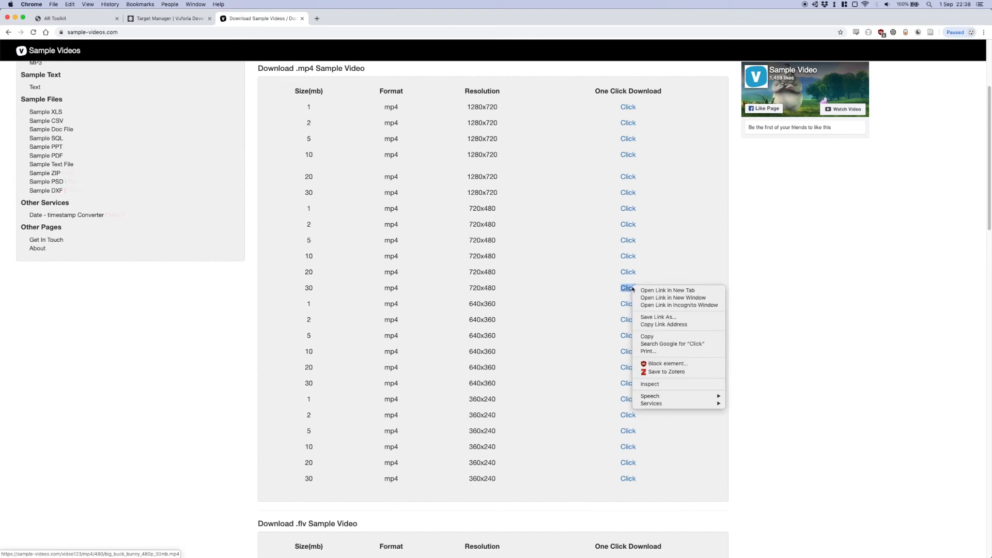
left_click(666, 325)
Submit the AR configuration with the copied mp4 link as jfk's video URL, and open the compiled session's details
left_click(67, 19)
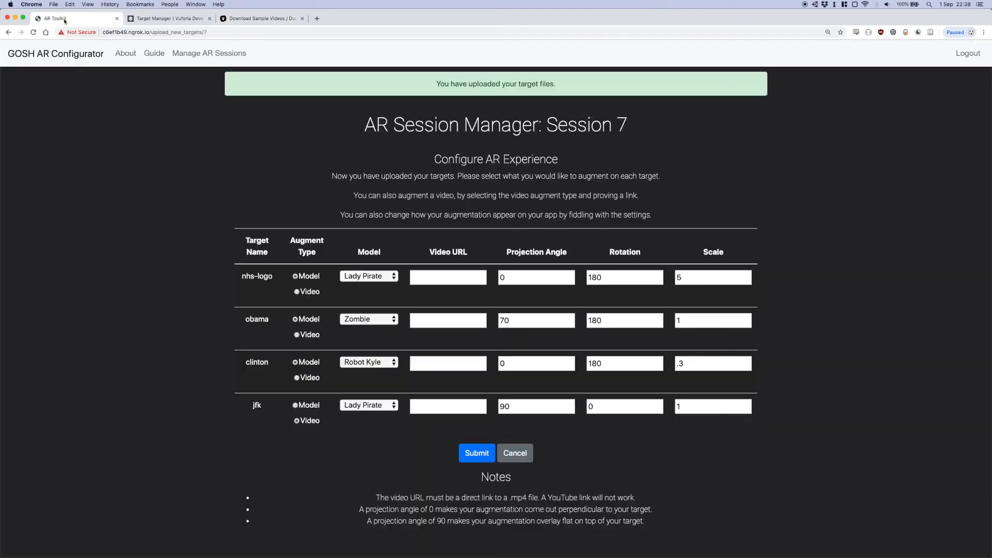
left_click(447, 406)
key("super+v")
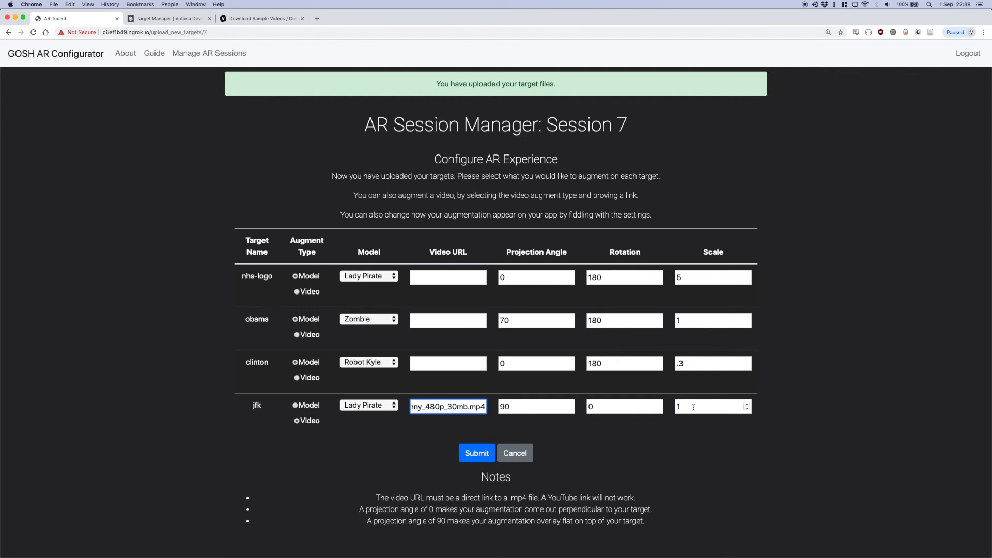
left_click(478, 454)
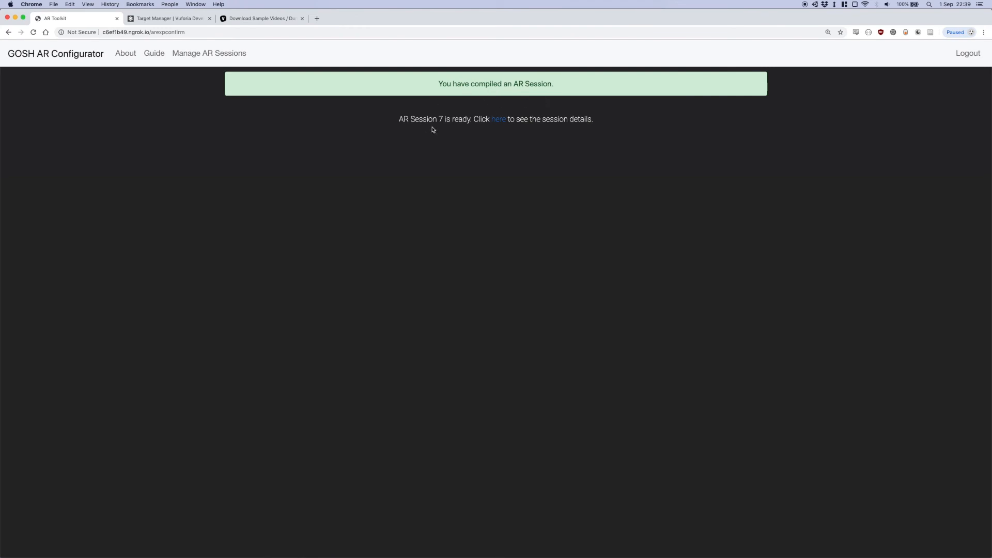
left_click(499, 120)
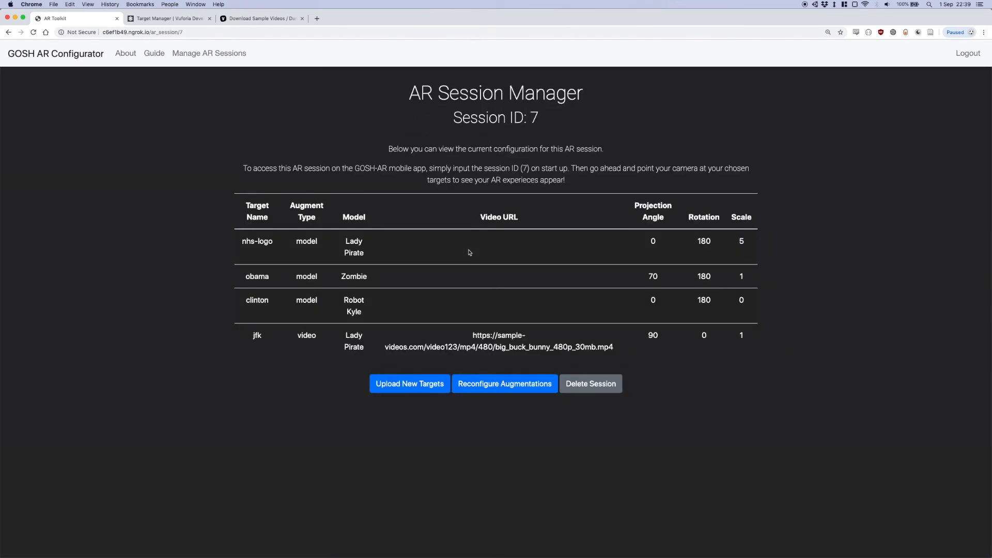